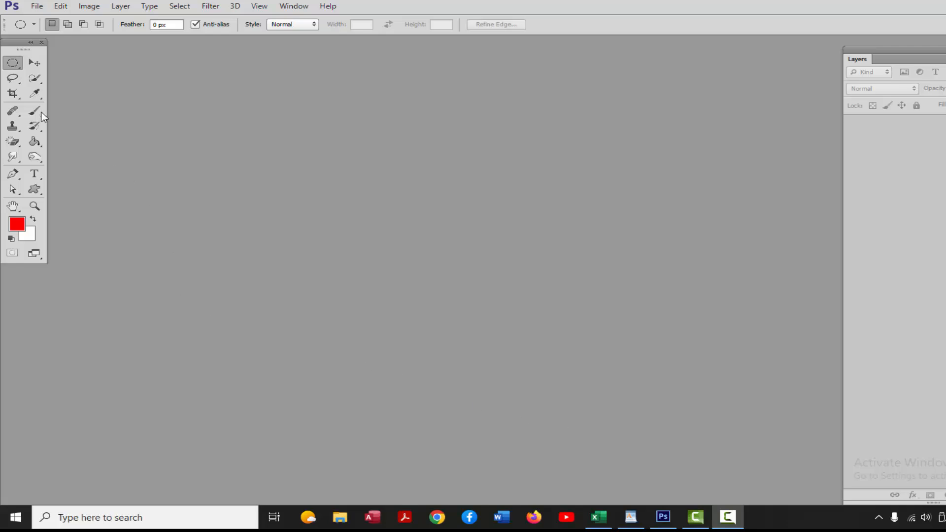
Create an 8 × 8 inch RGB document at 250 pixels/inch with a white background and add an empty layer
{"action": "left_click", "coordinate": [36, 7]}
{"action": "left_click", "coordinate": [44, 20]}
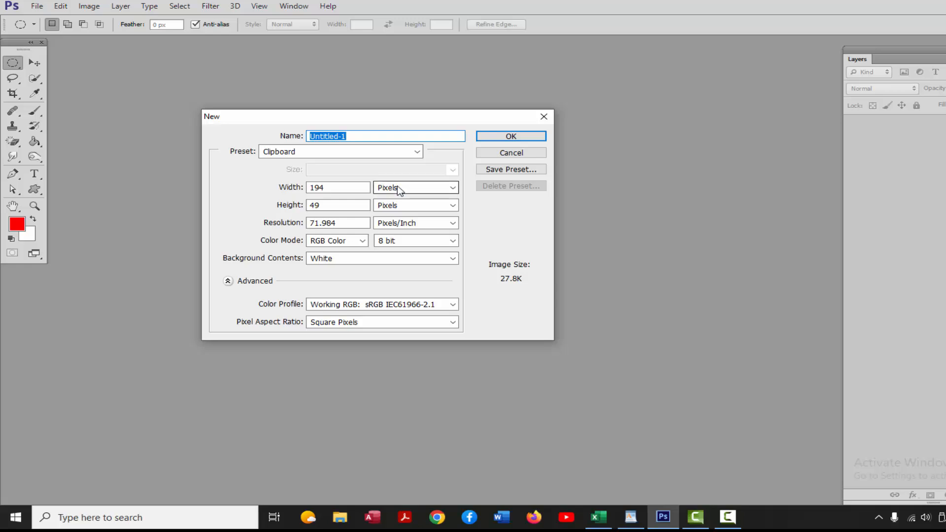
{"action": "left_click", "coordinate": [416, 187]}
{"action": "left_click", "coordinate": [394, 209]}
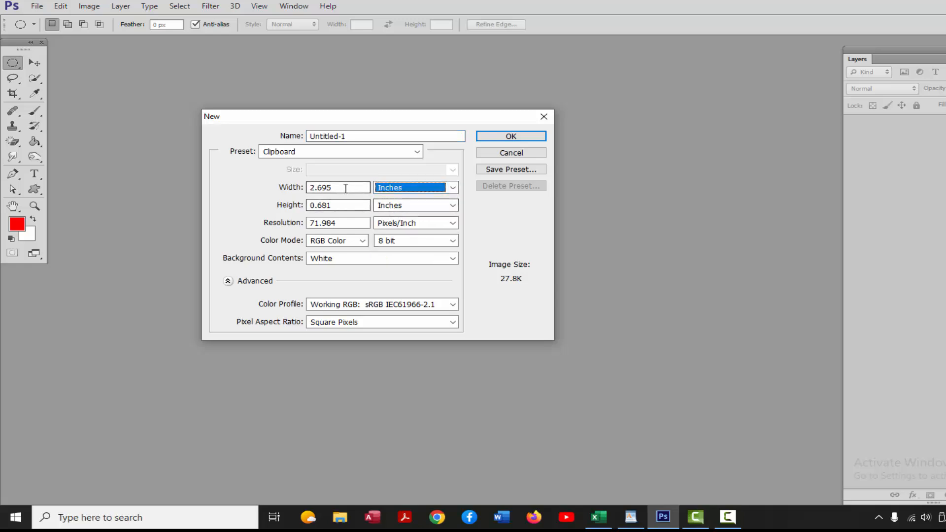
{"action": "key", "text": "shift+Tab"}
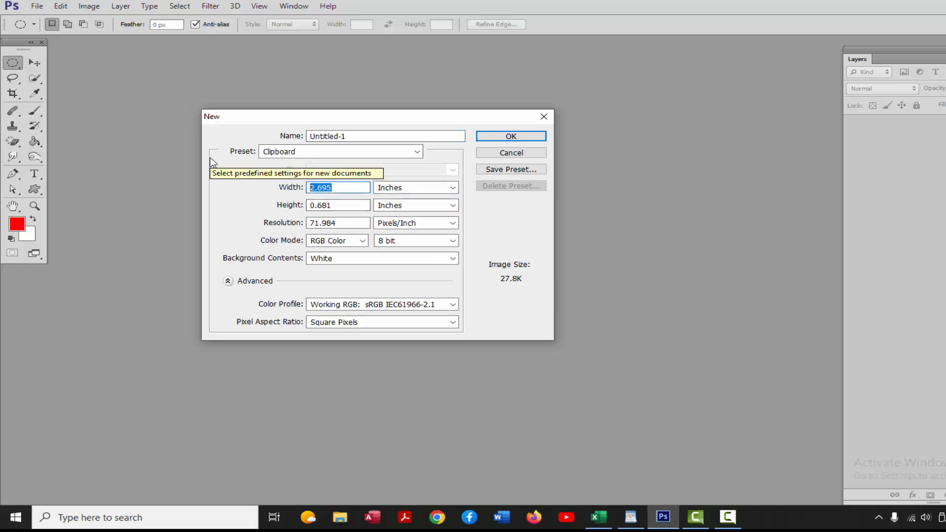
{"action": "type", "text": "8"}
{"action": "key", "text": "Tab"}
{"action": "key", "text": "Tab"}
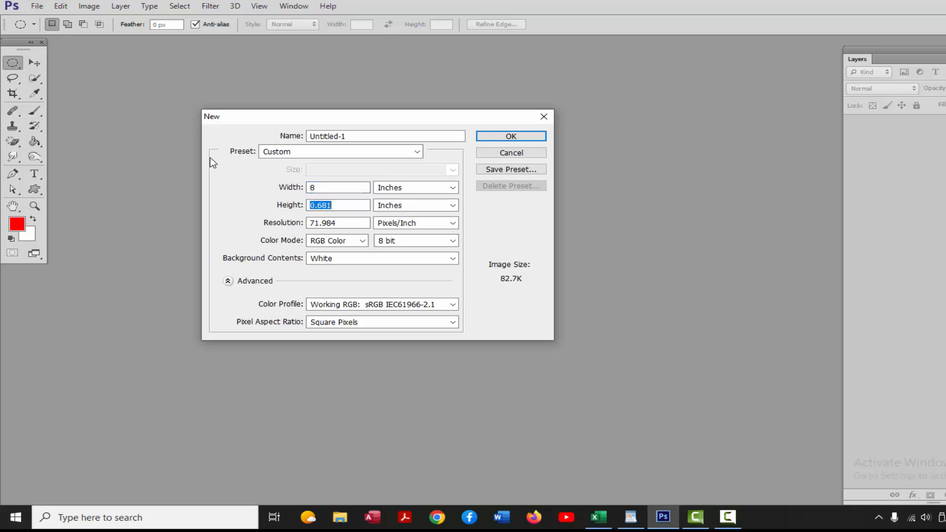
{"action": "type", "text": "8"}
{"action": "key", "text": "Tab"}
{"action": "key", "text": "Tab"}
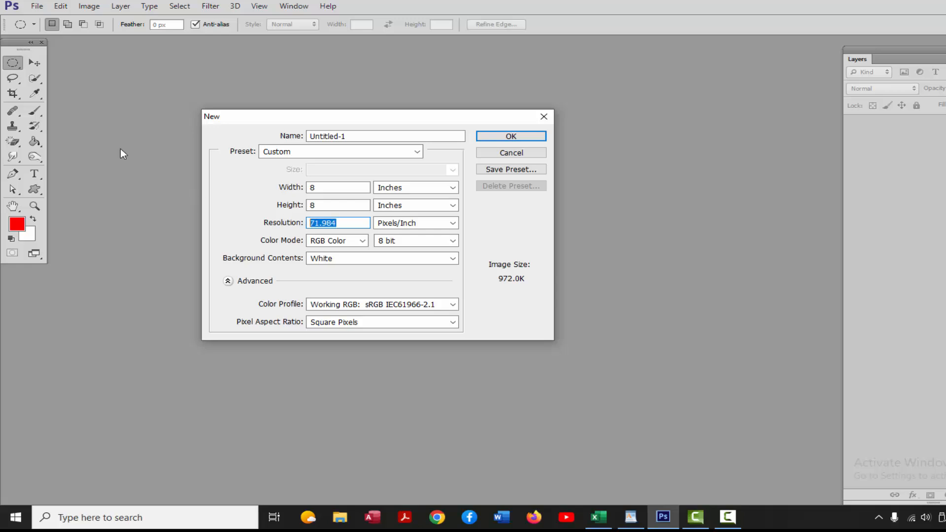
{"action": "type", "text": "250"}
{"action": "left_click", "coordinate": [507, 139]}
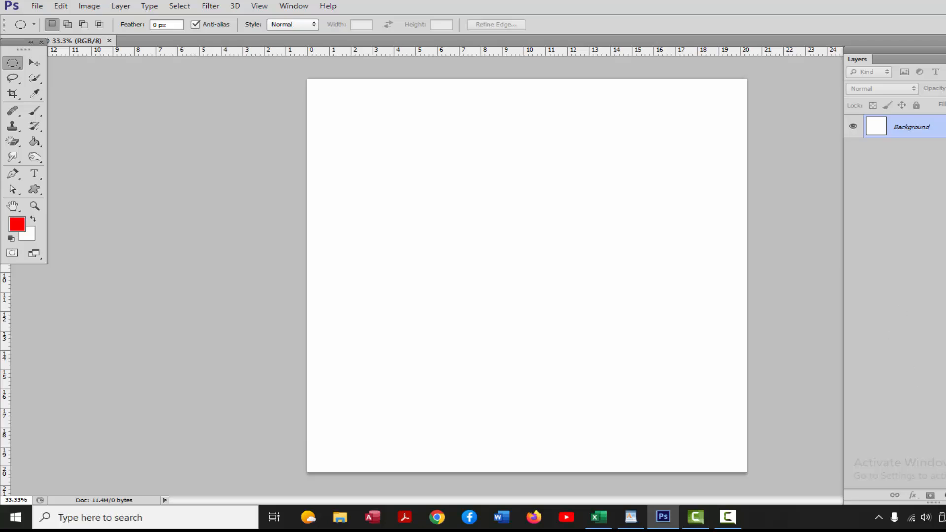
{"action": "key", "text": "ctrl+shift+alt+n"}
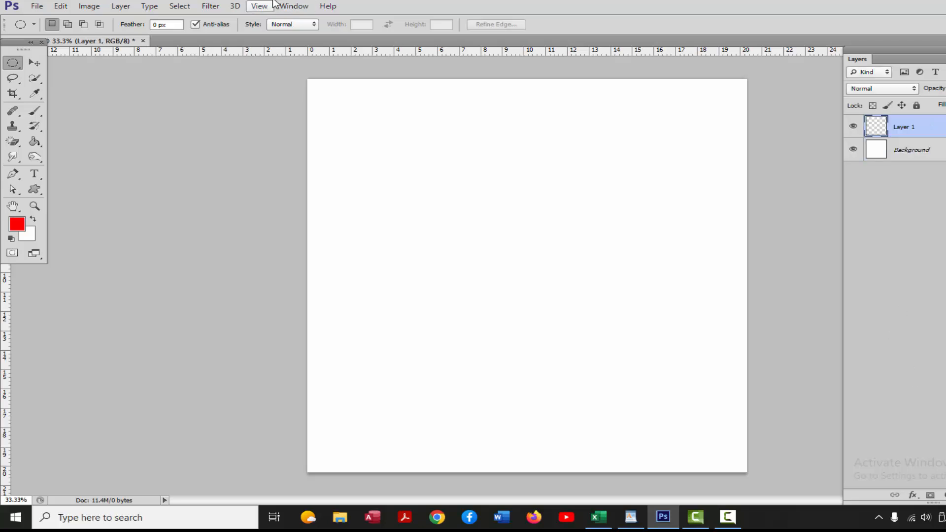
Open 33.jpg from the FLOWERS-1 folder and make an elliptical selection covering most of the flower
{"action": "left_click", "coordinate": [37, 8]}
{"action": "left_click", "coordinate": [46, 29]}
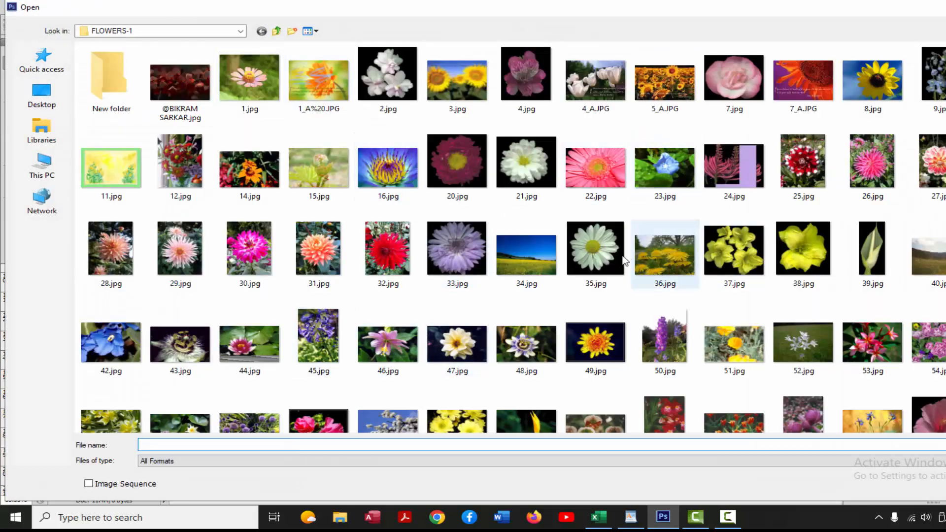
{"action": "left_click", "coordinate": [472, 241]}
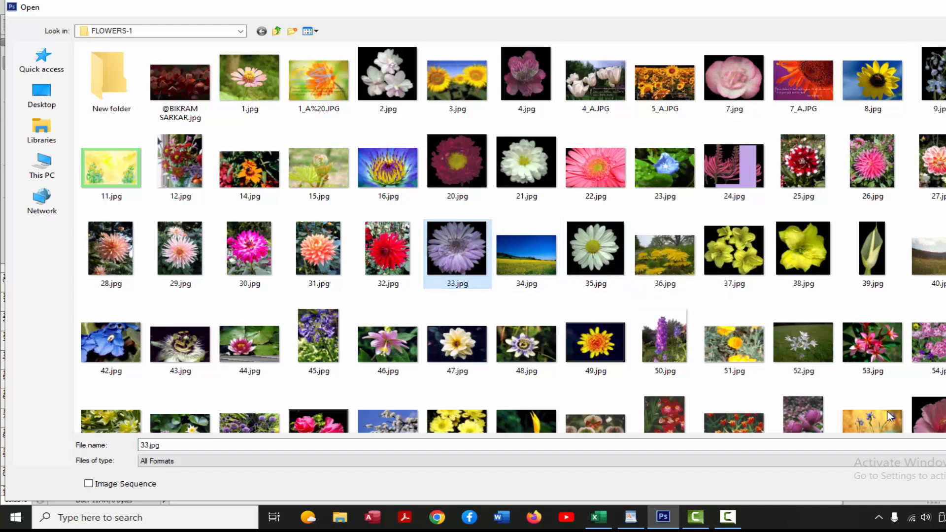
{"action": "key", "text": "Return"}
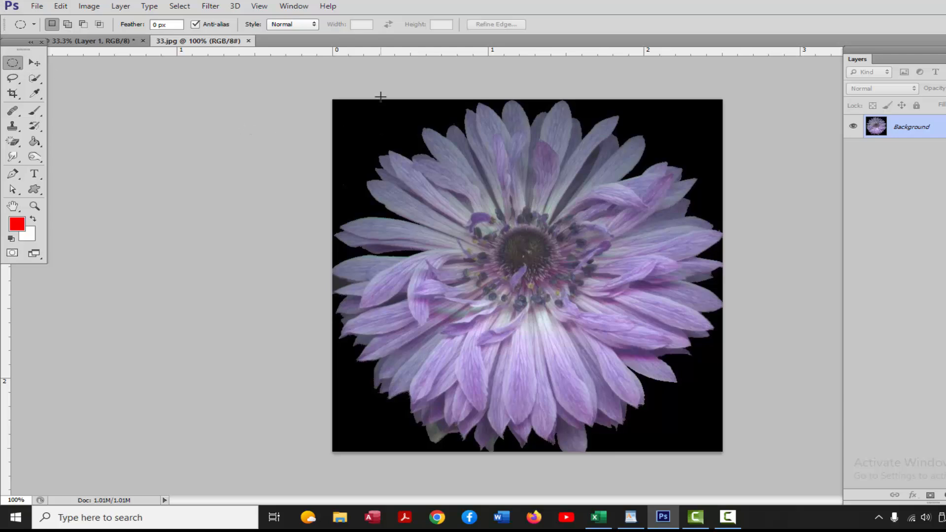
{"action": "left_click_drag", "start_coordinate": [374, 146], "coordinate": [741, 450]}
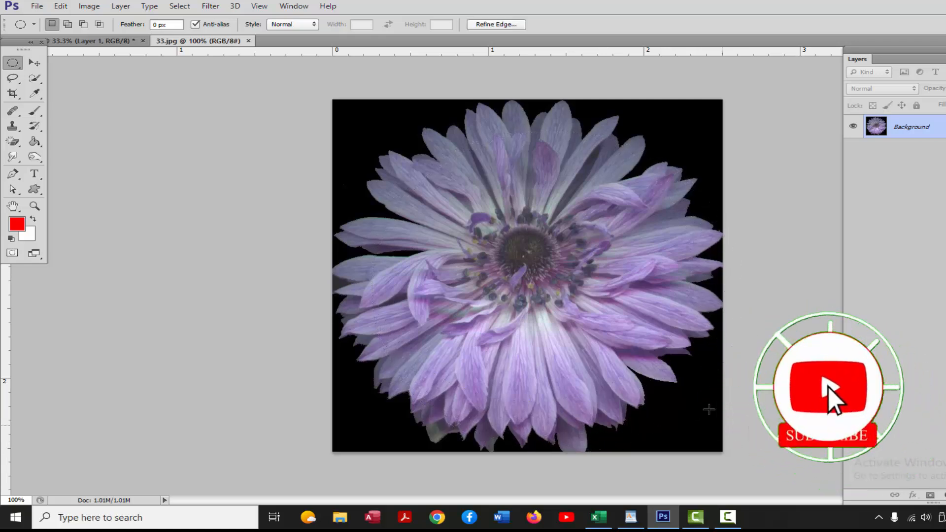
{"action": "left_click_drag", "start_coordinate": [688, 380], "coordinate": [656, 352]}
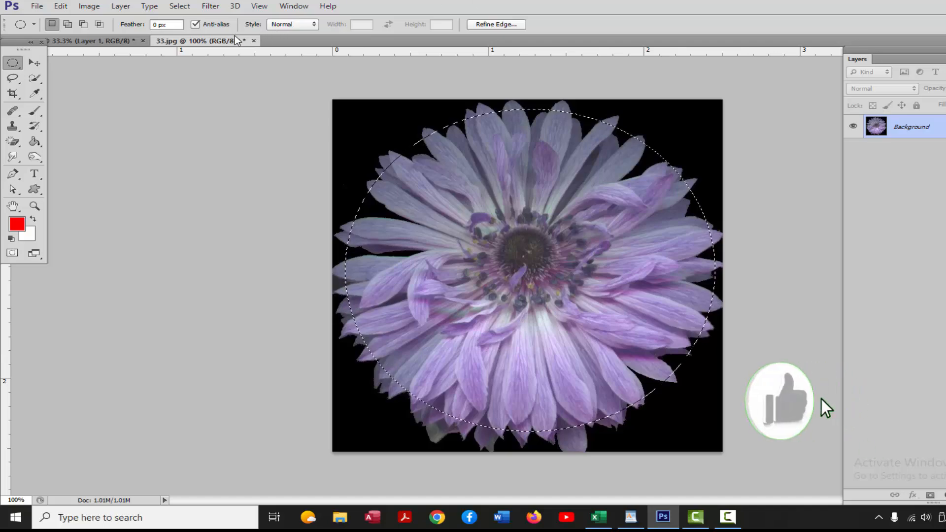
Copy the selected flower oval into Layer 1 of the blank document and close 33.jpg without saving
{"action": "left_click_drag", "start_coordinate": [232, 41], "coordinate": [289, 127]}
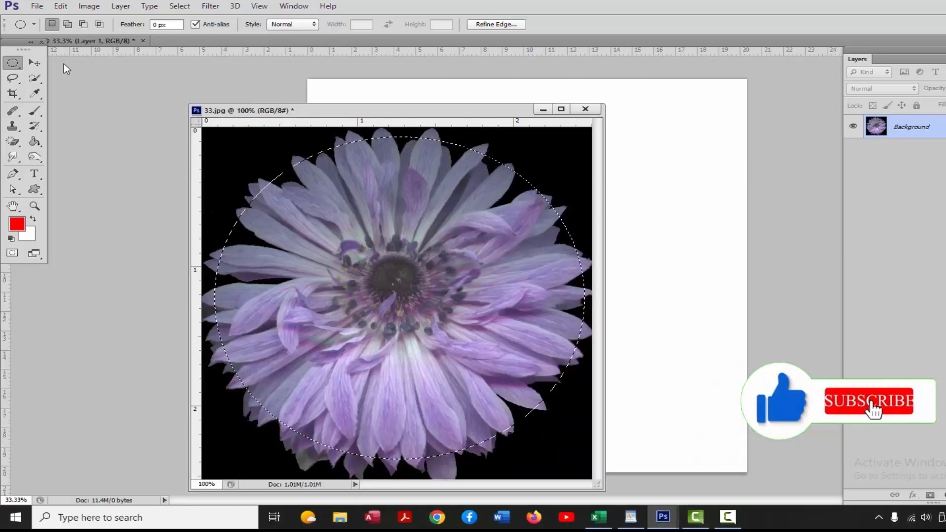
{"action": "key", "text": "v"}
{"action": "left_click_drag", "start_coordinate": [468, 187], "coordinate": [618, 212]}
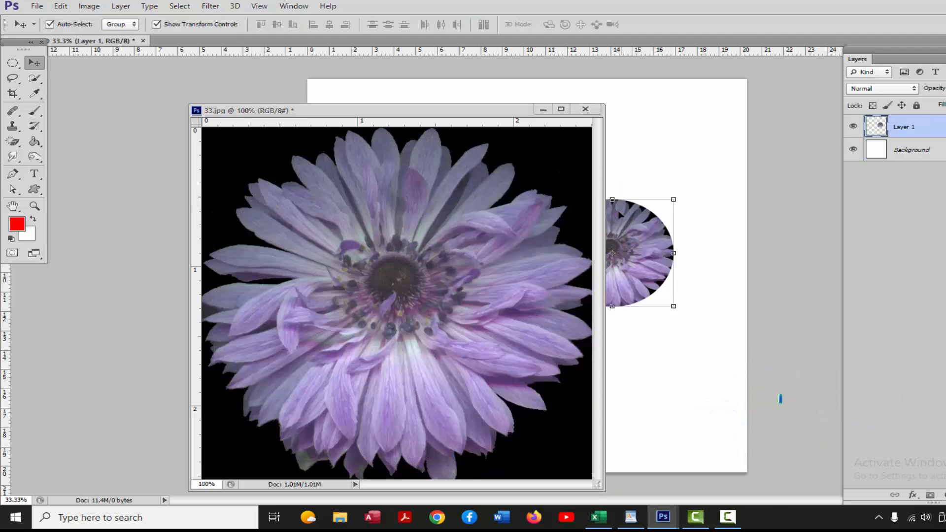
{"action": "left_click", "coordinate": [585, 108]}
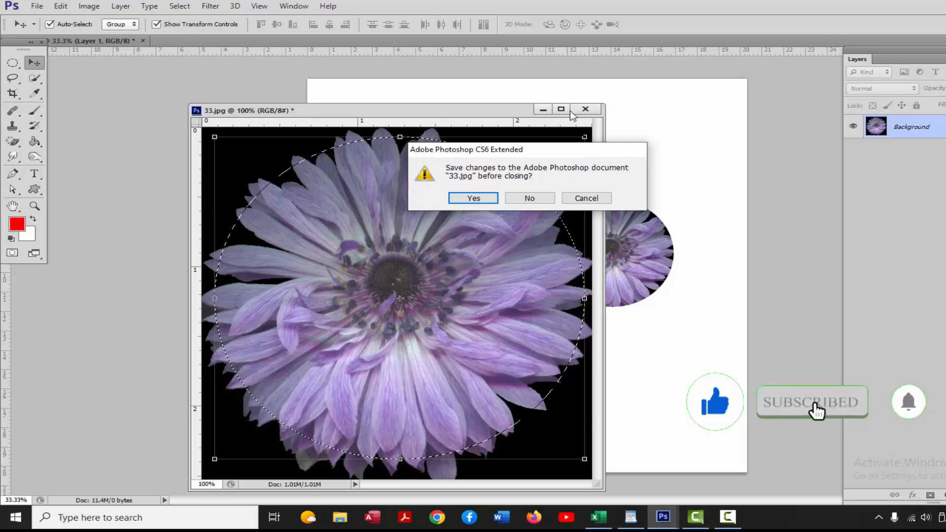
{"action": "left_click", "coordinate": [530, 199]}
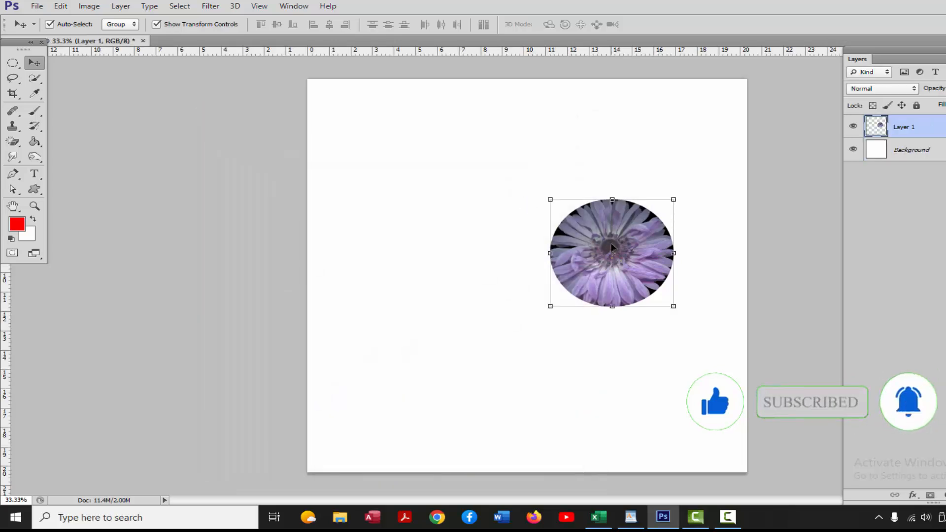
Scale the flower oval to about 118% and position it slightly above the centre of the canvas
{"action": "left_click_drag", "start_coordinate": [571, 242], "coordinate": [449, 252]}
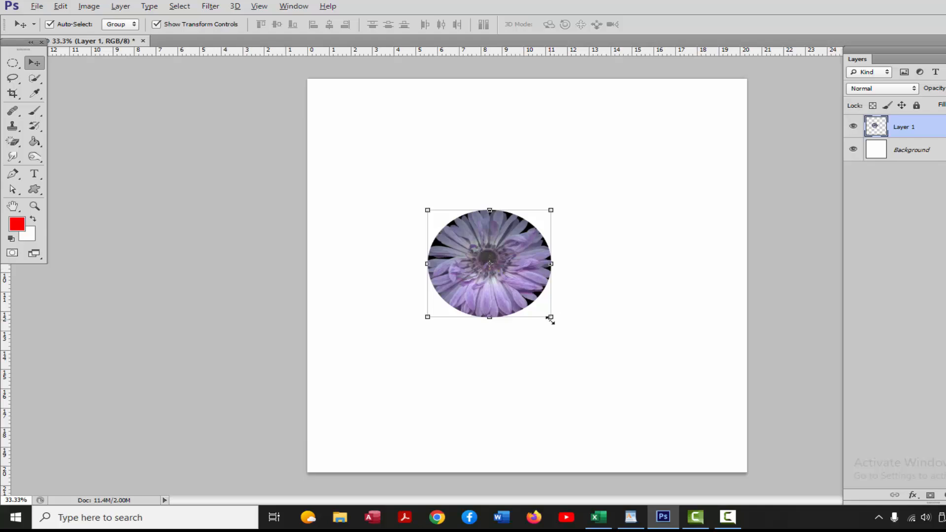
{"action": "left_click_drag", "start_coordinate": [551, 318], "coordinate": [564, 328]}
{"action": "left_click_drag", "start_coordinate": [523, 291], "coordinate": [541, 273]}
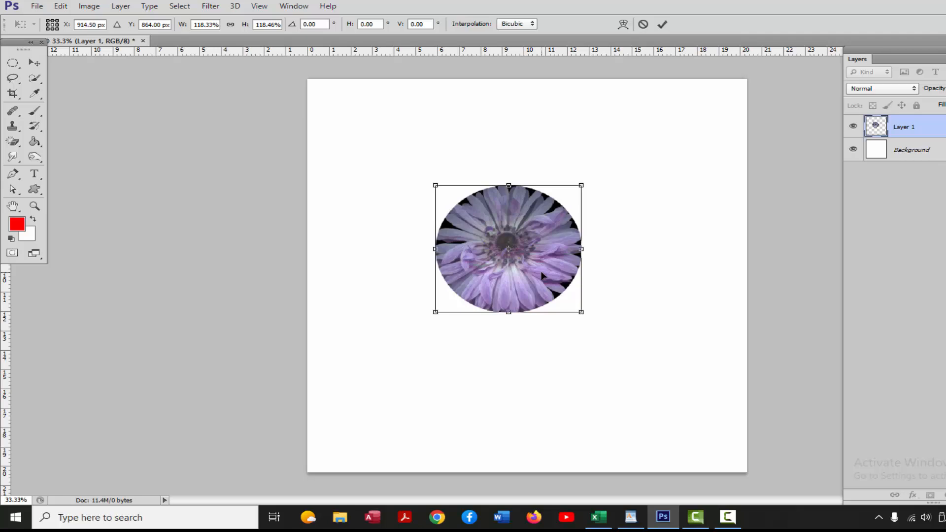
{"action": "key", "text": "Return"}
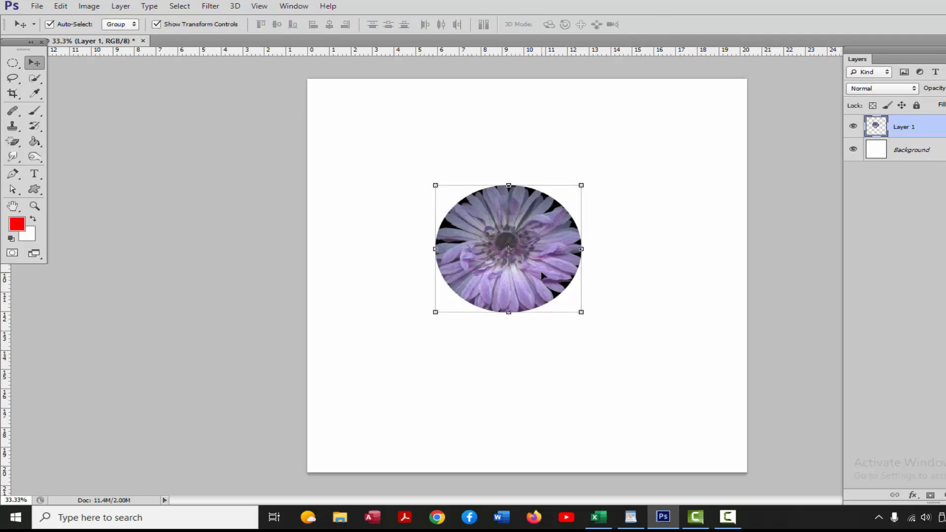
Load the flower oval on Layer 1 as a selection and enlarge only the selection to about 118% around its centre
{"action": "left_click", "coordinate": [17, 64]}
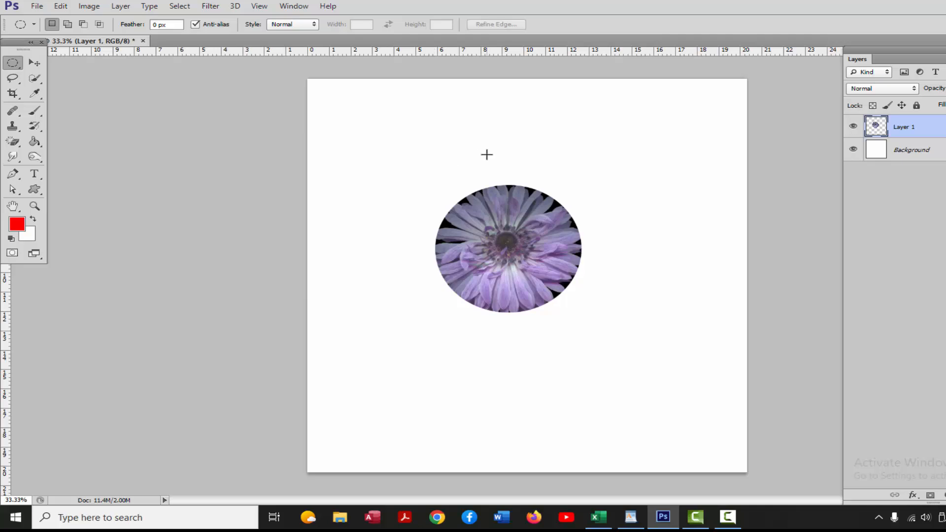
{"action": "left_click", "coordinate": [875, 129], "text": "ctrl"}
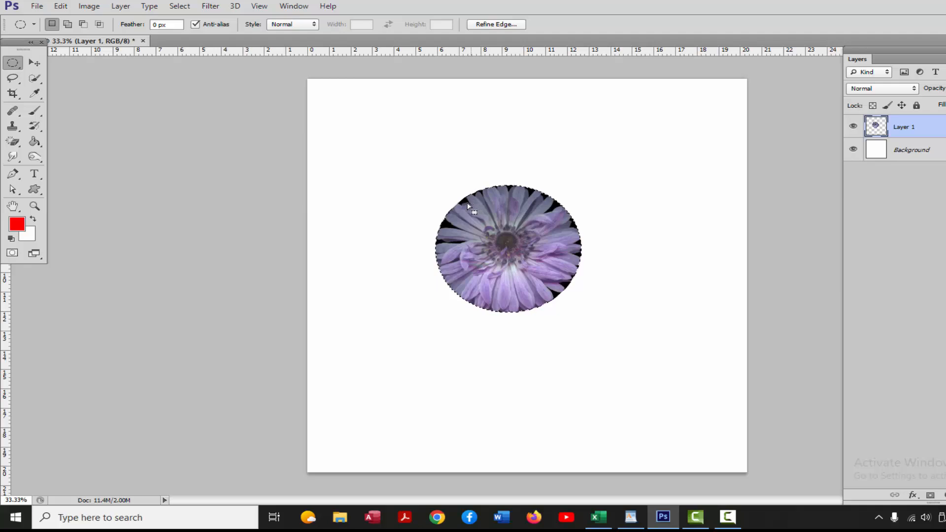
{"action": "left_click", "coordinate": [180, 6]}
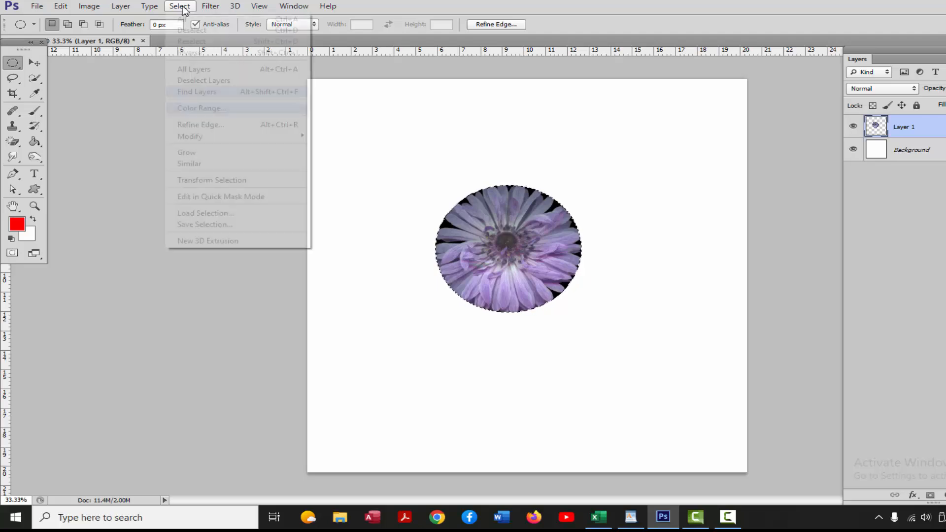
{"action": "left_click", "coordinate": [224, 180]}
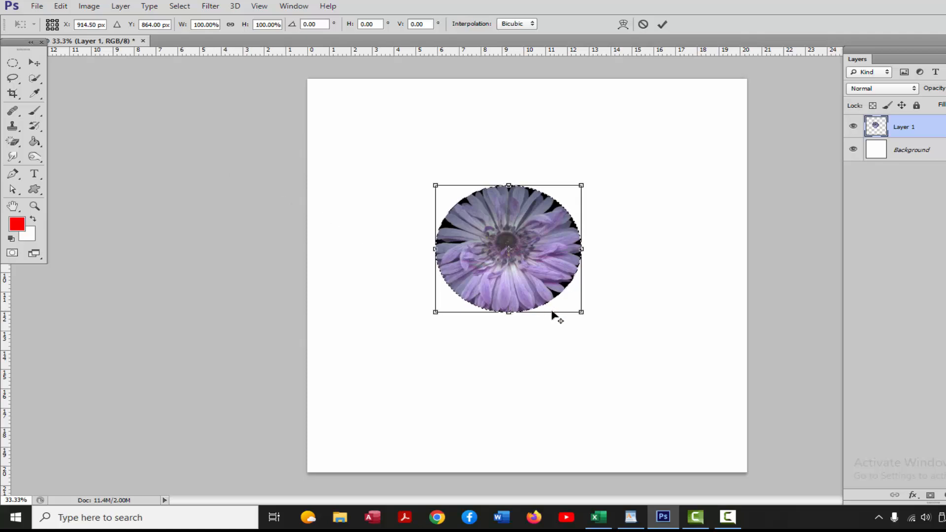
{"action": "left_click_drag", "start_coordinate": [582, 314], "coordinate": [604, 332]}
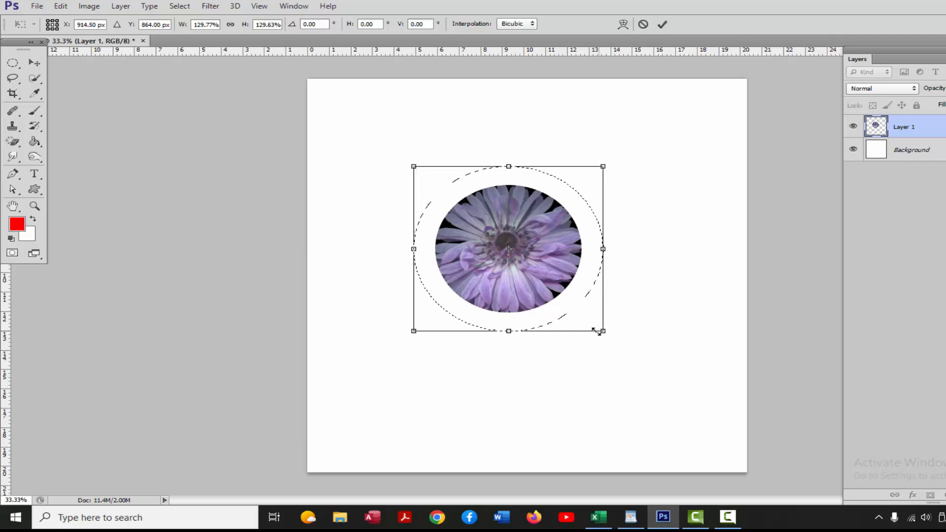
{"action": "left_click_drag", "start_coordinate": [603, 334], "coordinate": [595, 328]}
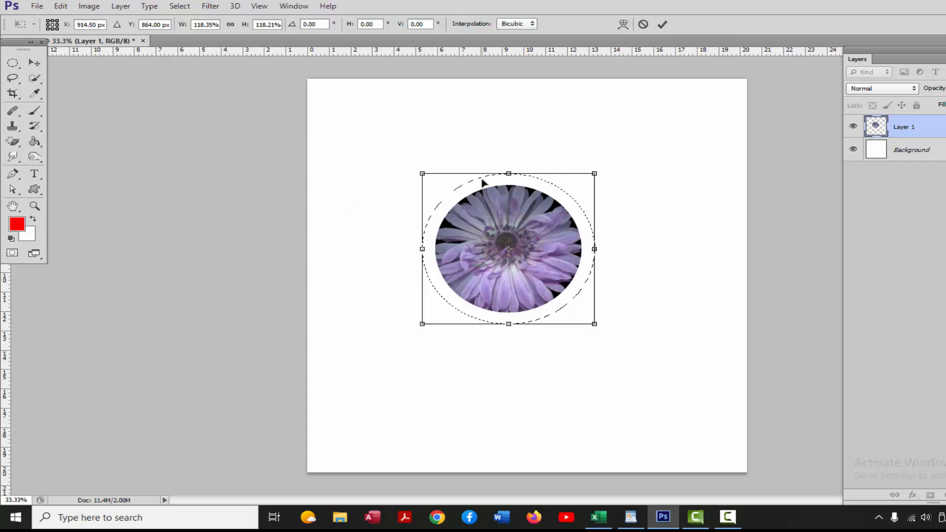
{"action": "key", "text": "Return"}
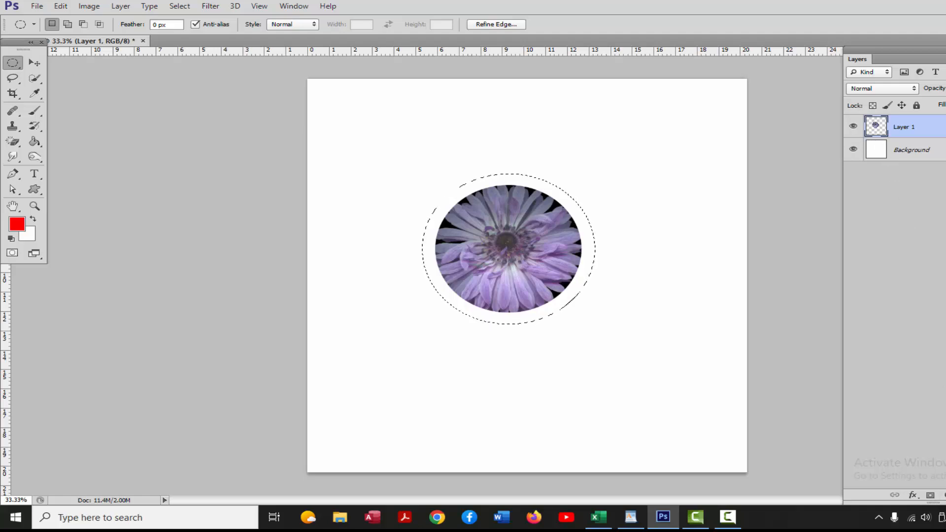
Add a new layer between the Background and Layer 1, and fill the enlarged oval selection with the red foreground colour
{"action": "left_click", "coordinate": [902, 150]}
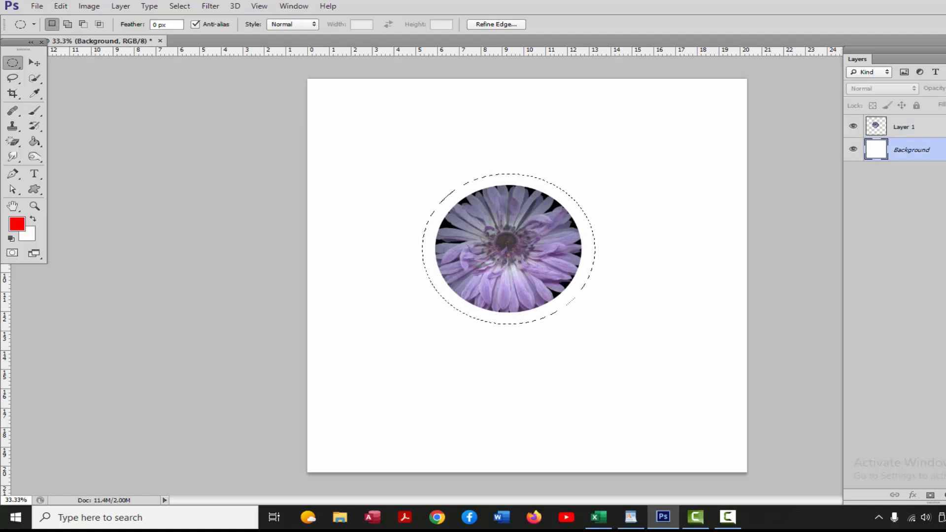
{"action": "key", "text": "ctrl+shift+alt+n"}
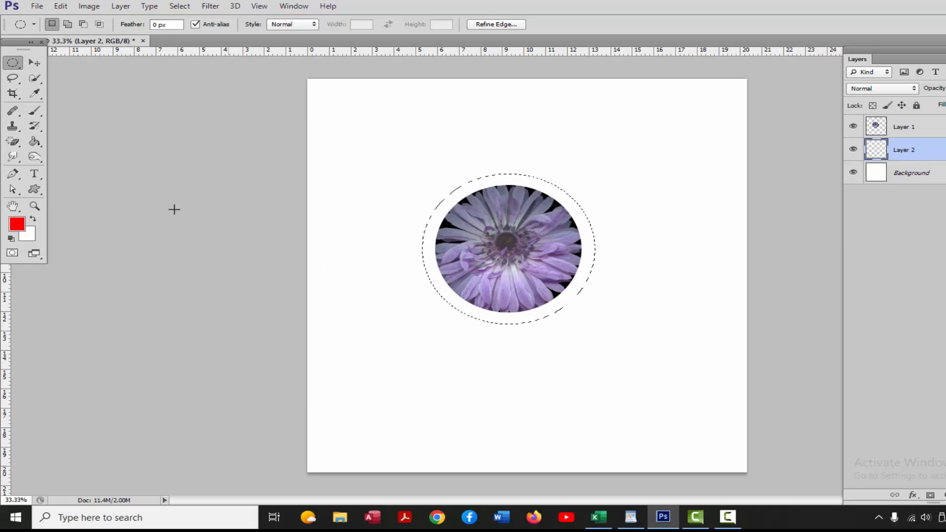
{"action": "left_click", "coordinate": [34, 142]}
{"action": "left_click", "coordinate": [474, 263]}
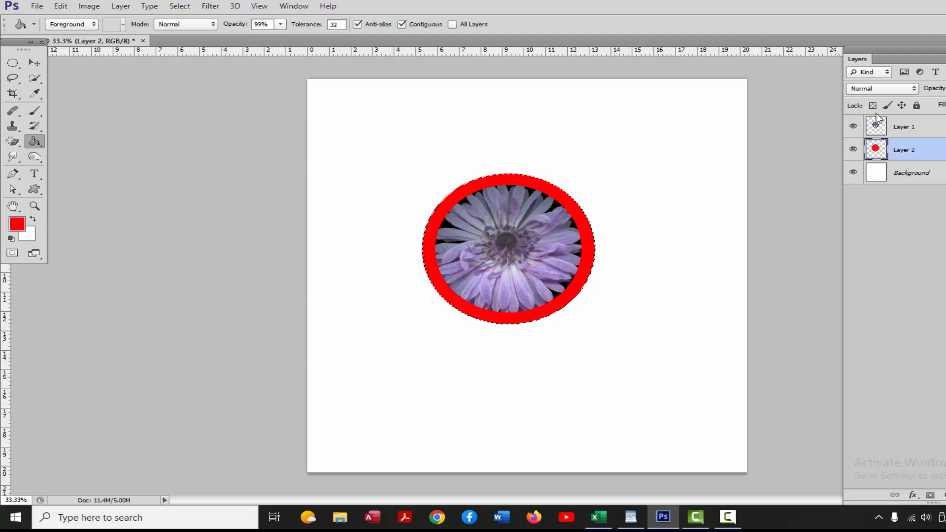
Load Layer 1's outline as a selection, hide Layer 1, and delete that area from the red oval on Layer 2
{"action": "left_click", "coordinate": [876, 126], "text": "ctrl"}
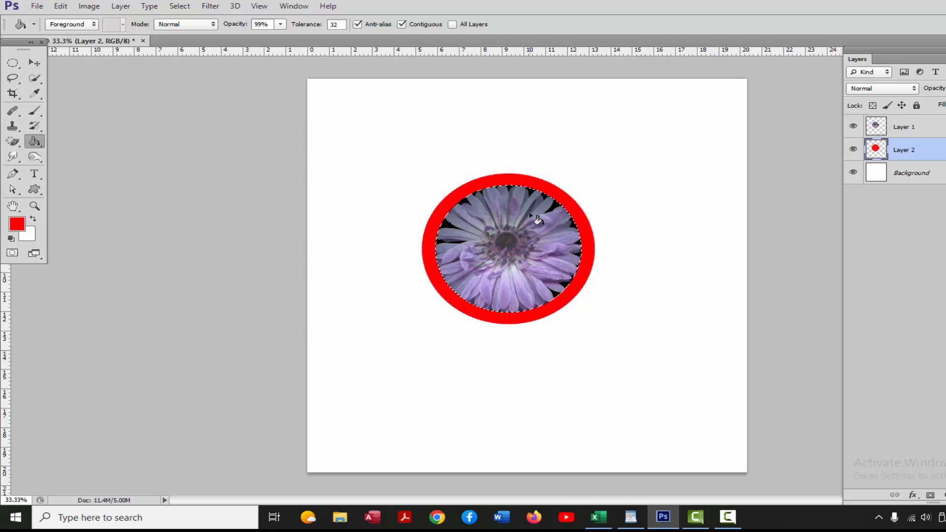
{"action": "left_click", "coordinate": [852, 127]}
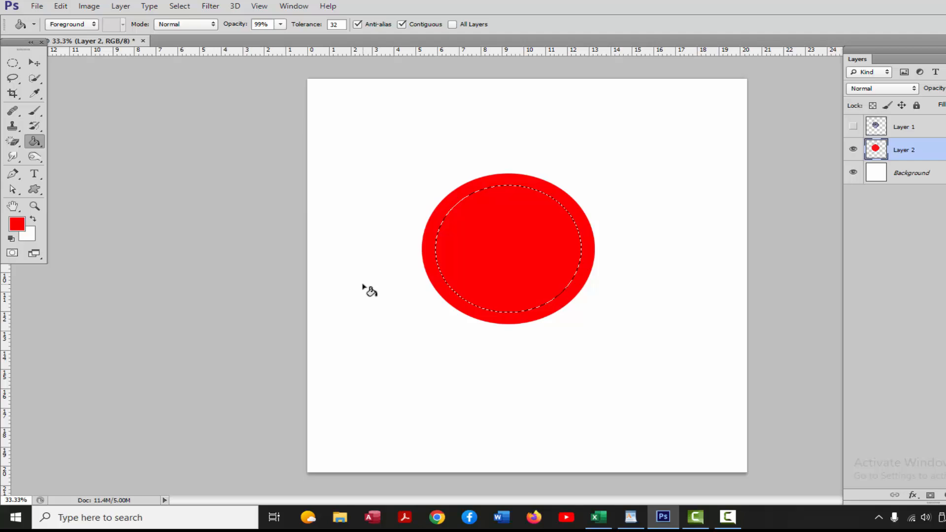
{"action": "key", "text": "Delete"}
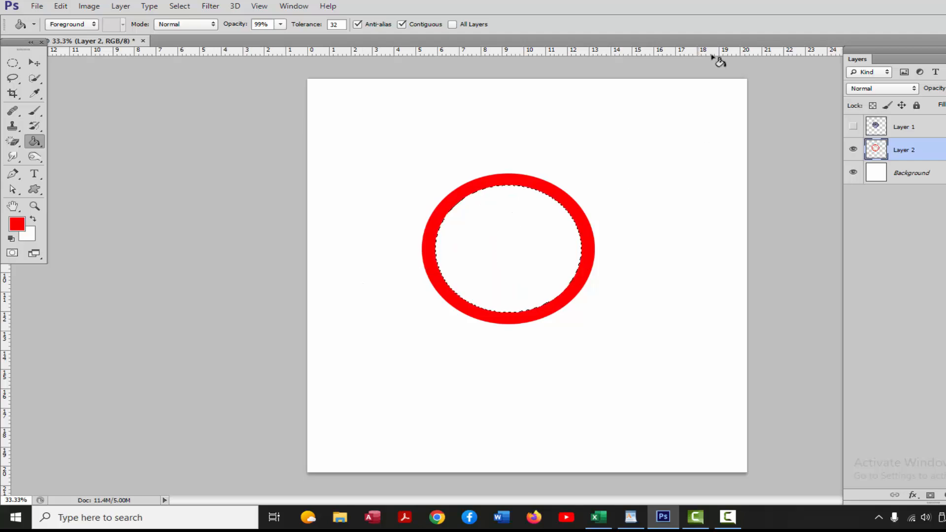
Deselect the oval and show Layer 1 again
{"action": "left_click", "coordinate": [187, 6]}
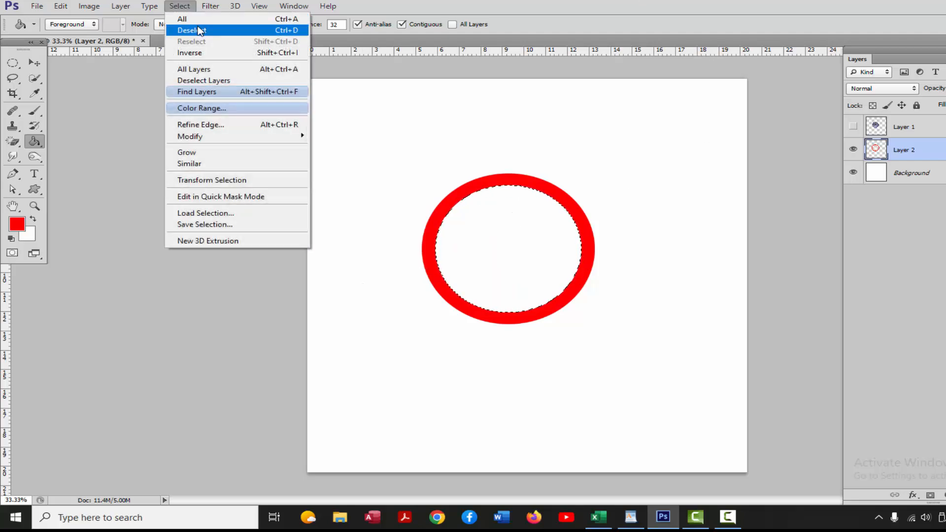
{"action": "left_click", "coordinate": [192, 30]}
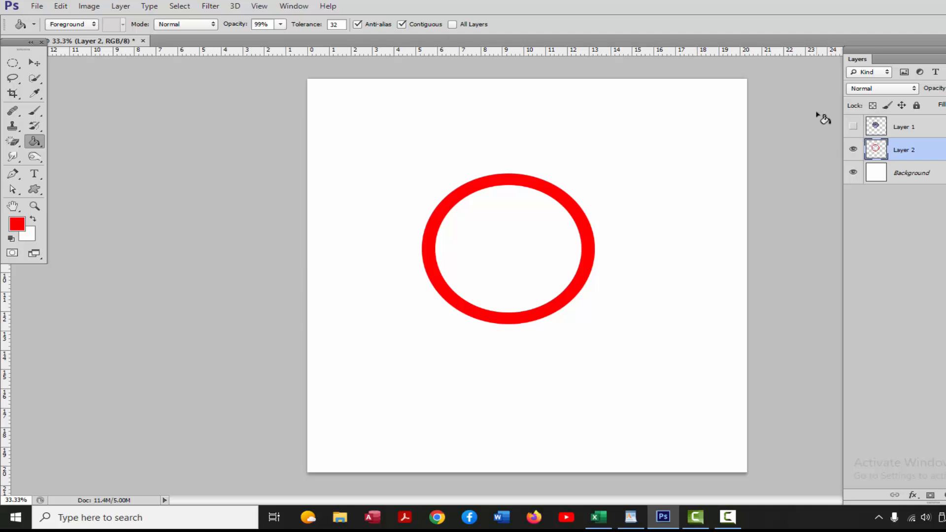
{"action": "left_click", "coordinate": [853, 127]}
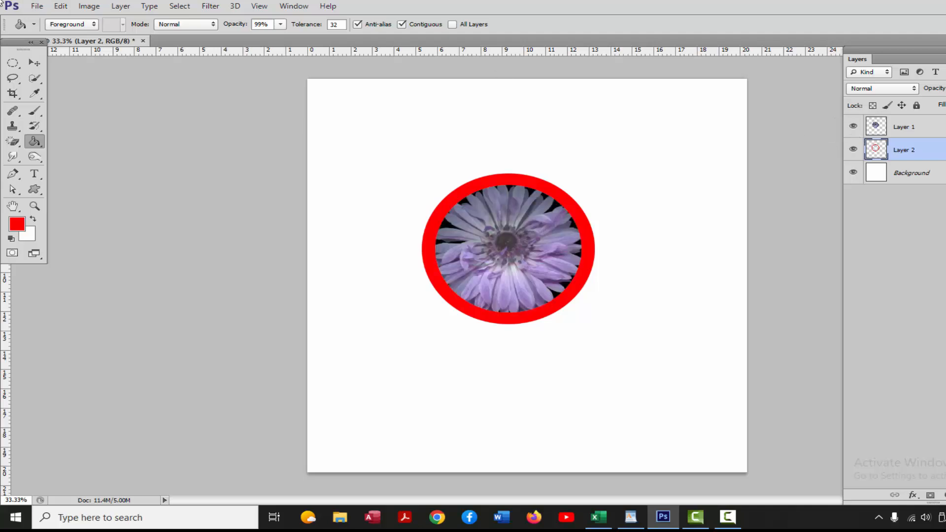
Apply an Inner Bevel & Emboss style to the red ring on Layer 2 with depth 113%, size 24 px and soften 6 px
{"action": "left_click", "coordinate": [61, 7]}
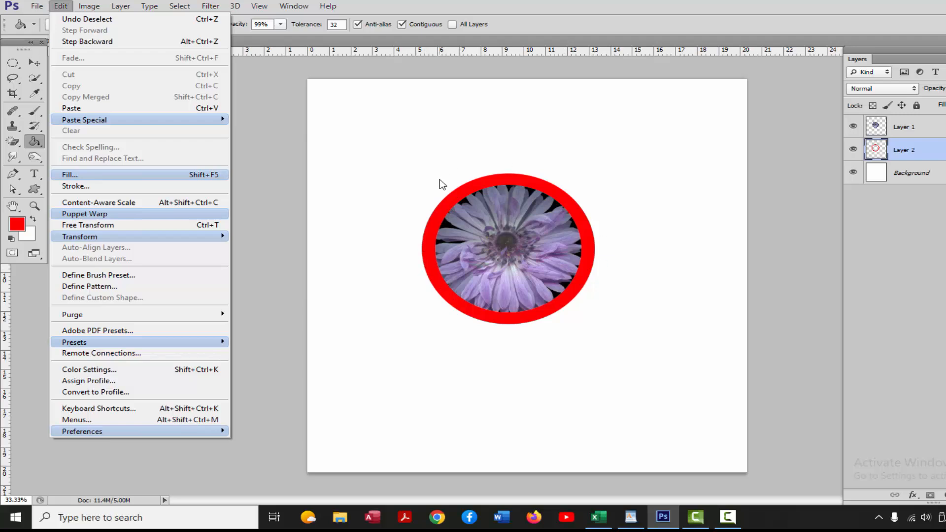
{"action": "left_click", "coordinate": [412, 5]}
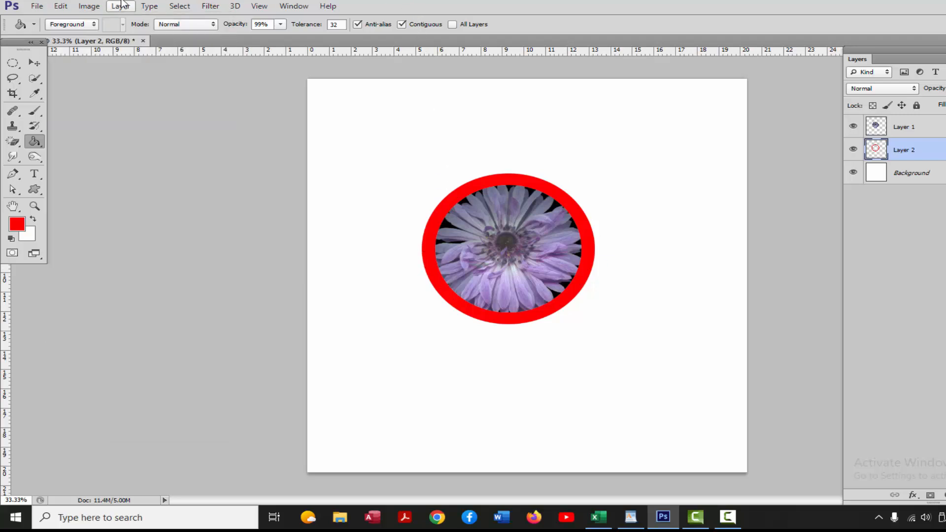
{"action": "left_click", "coordinate": [120, 4]}
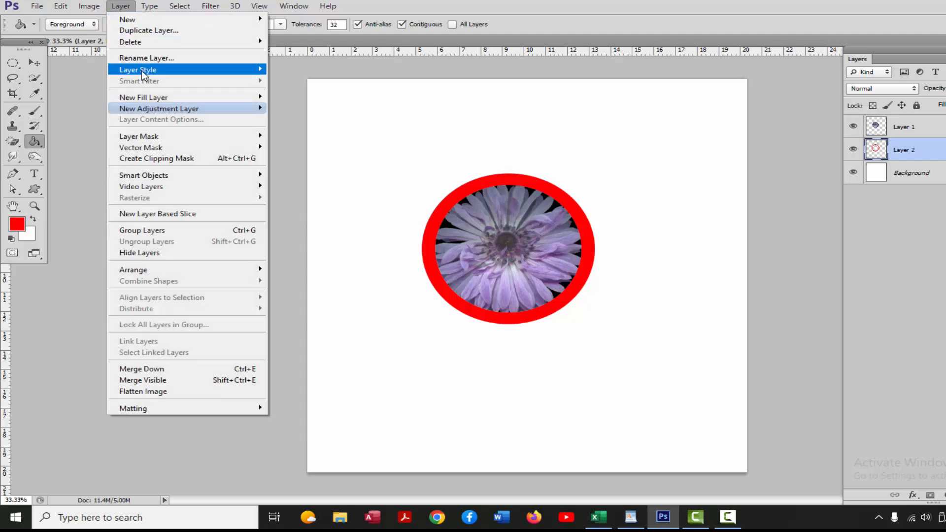
{"action": "mouse_move", "coordinate": [141, 70]}
{"action": "left_click", "coordinate": [315, 88]}
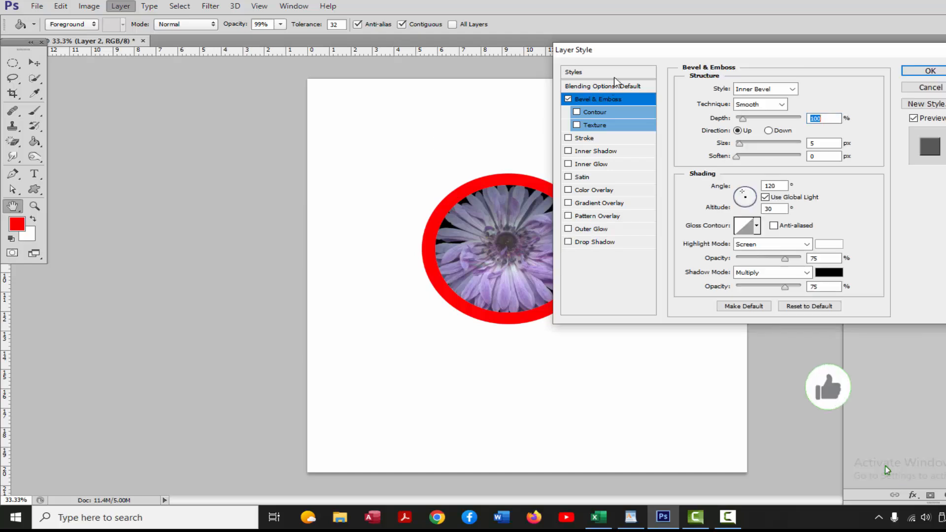
{"action": "left_click_drag", "start_coordinate": [630, 56], "coordinate": [660, 58]}
{"action": "left_click_drag", "start_coordinate": [775, 117], "coordinate": [794, 156]}
{"action": "left_click", "coordinate": [771, 158]}
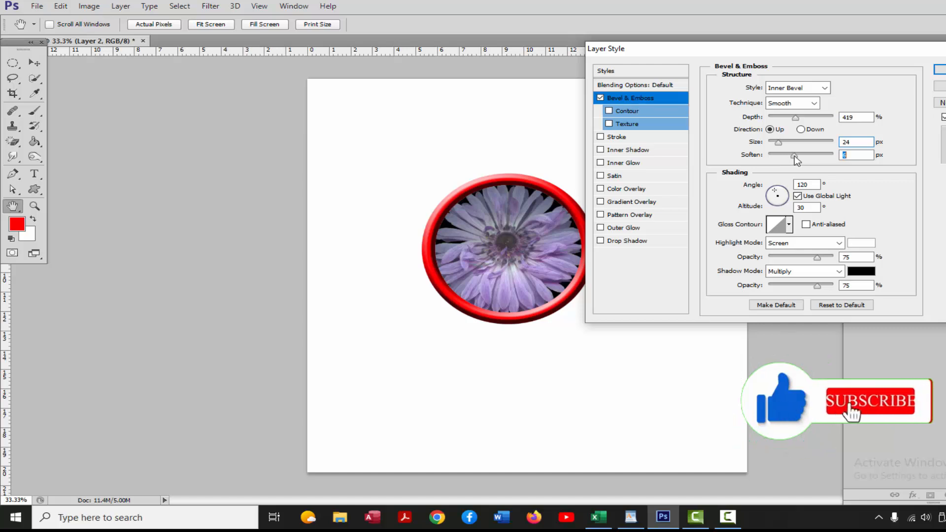
{"action": "left_click_drag", "start_coordinate": [796, 118], "coordinate": [775, 120]}
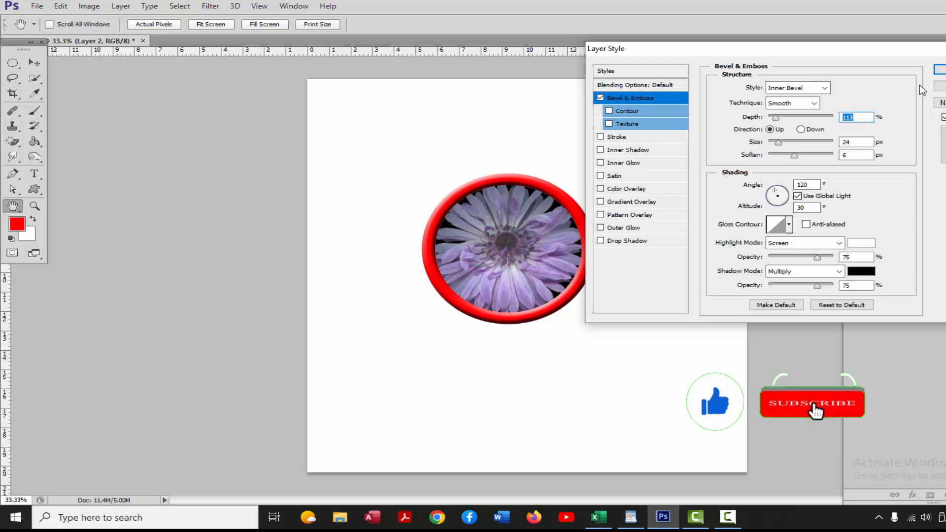
{"action": "left_click", "coordinate": [937, 71]}
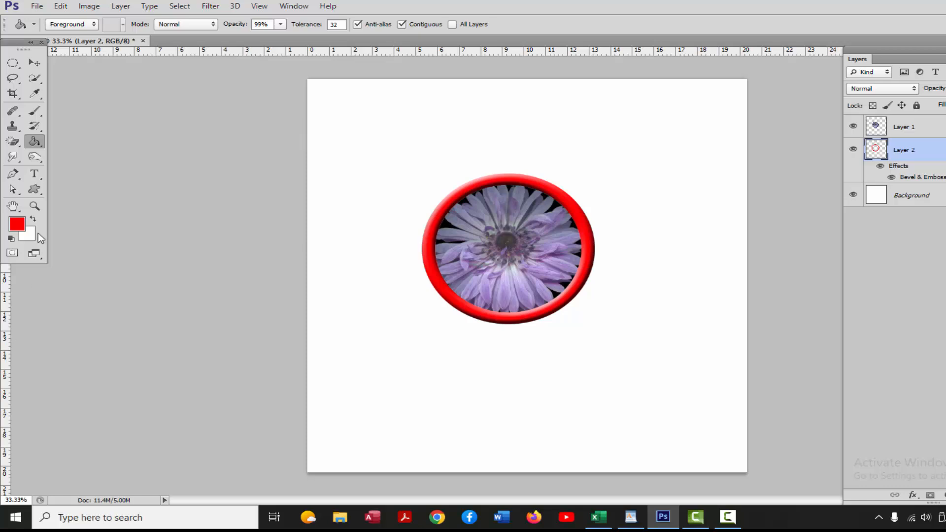
Draw a smaller elliptical selection inside the framed flower and centre it within the red ring
{"action": "left_click", "coordinate": [33, 207]}
{"action": "left_click", "coordinate": [546, 268]}
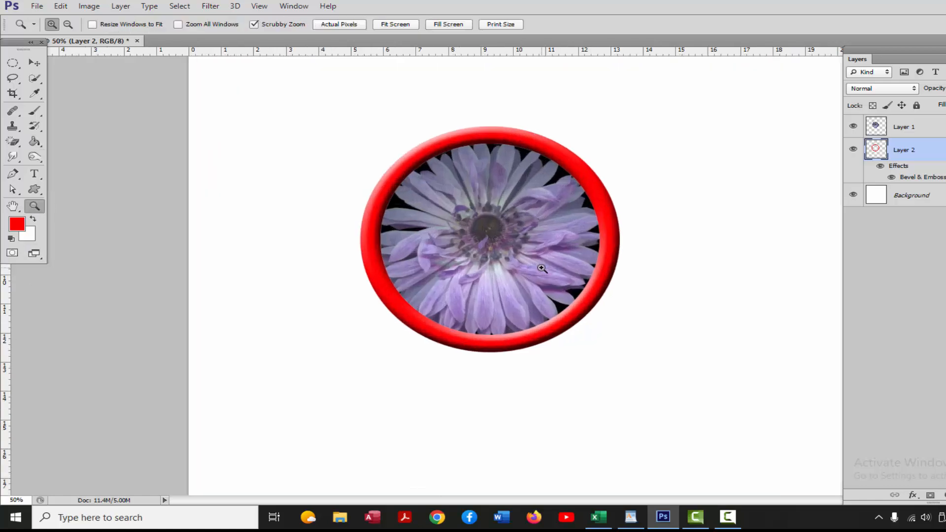
{"action": "left_click", "coordinate": [512, 261]}
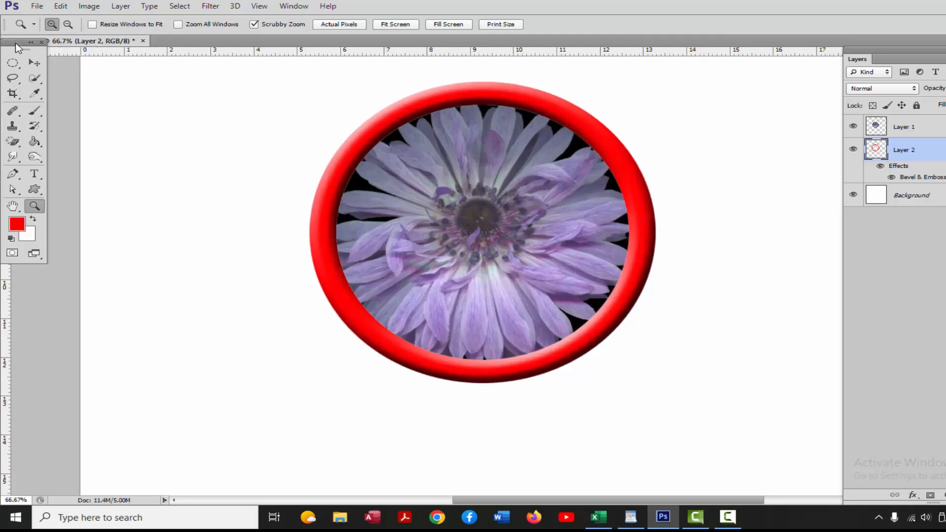
{"action": "left_click", "coordinate": [12, 62]}
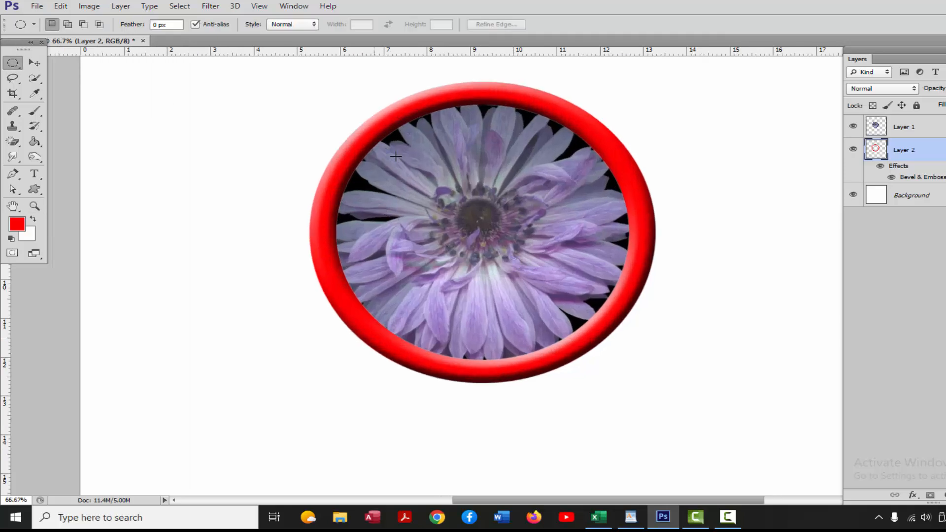
{"action": "left_click_drag", "start_coordinate": [374, 113], "coordinate": [588, 328]}
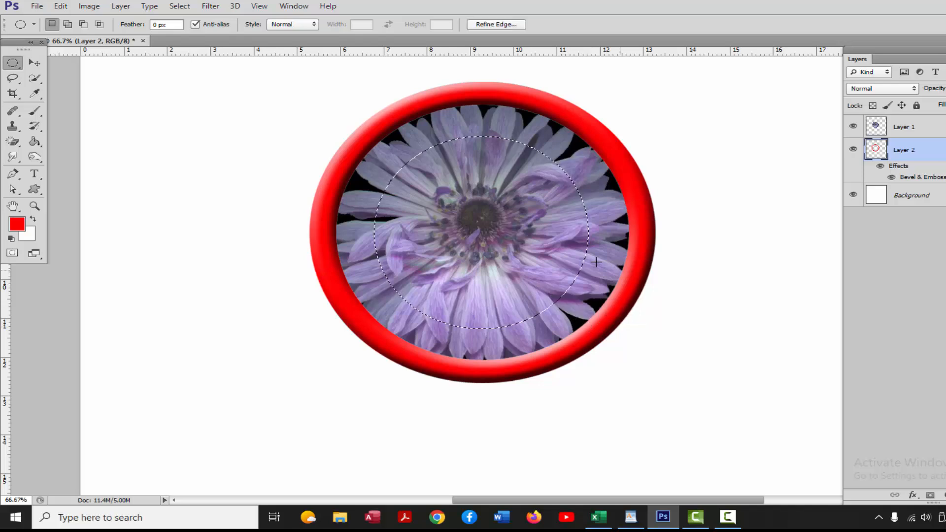
{"action": "left_click_drag", "start_coordinate": [532, 260], "coordinate": [530, 260]}
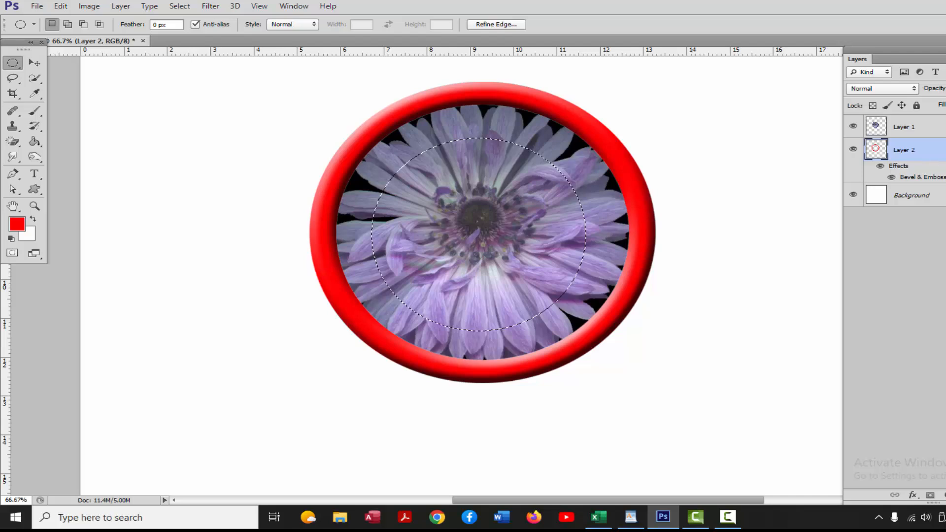
Add a new layer above Layer 1, stroke the oval selection with a 4 px red line outside its edge, and deselect
{"action": "left_click", "coordinate": [922, 127]}
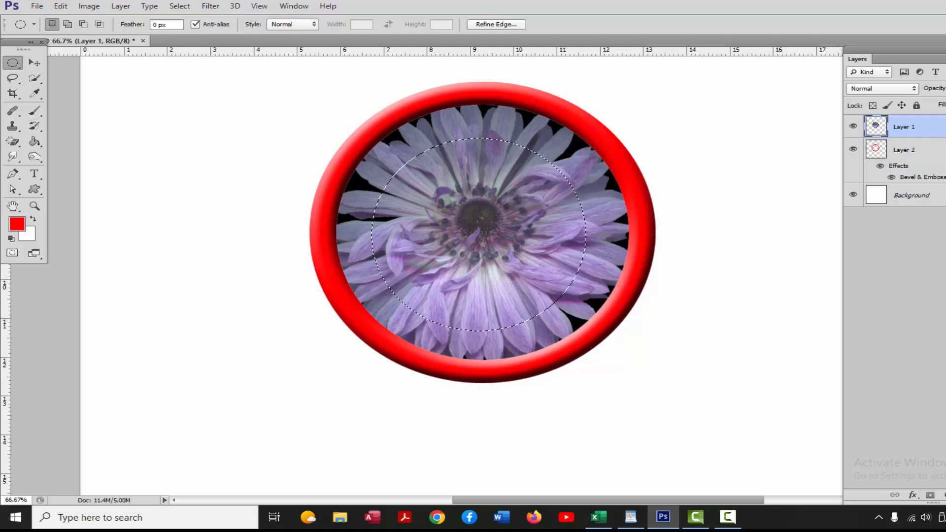
{"action": "key", "text": "ctrl+shift+alt+n"}
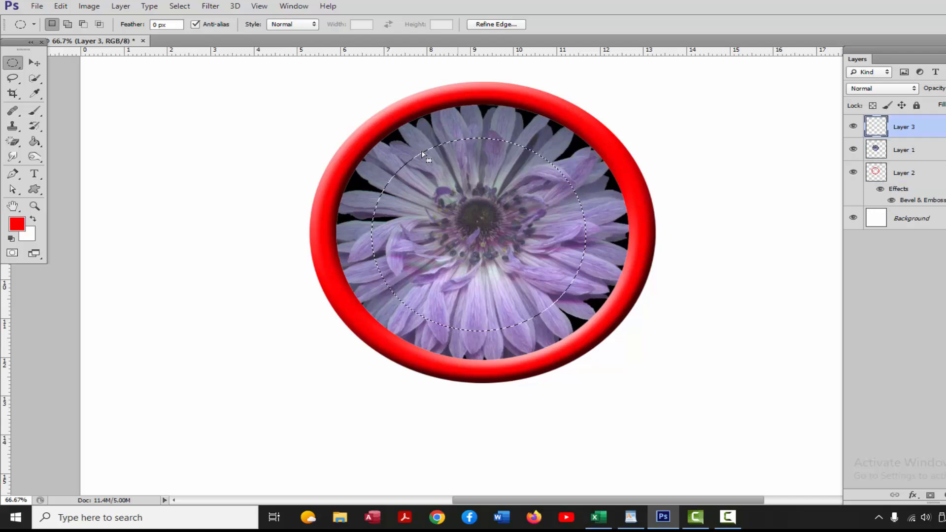
{"action": "left_click", "coordinate": [60, 6]}
{"action": "left_click", "coordinate": [217, 186]}
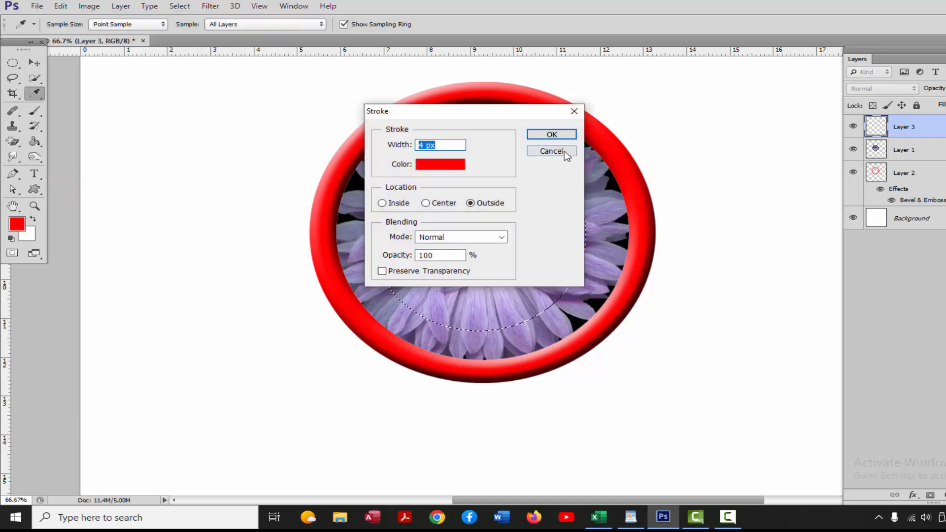
{"action": "left_click", "coordinate": [549, 134]}
{"action": "key", "text": "m"}
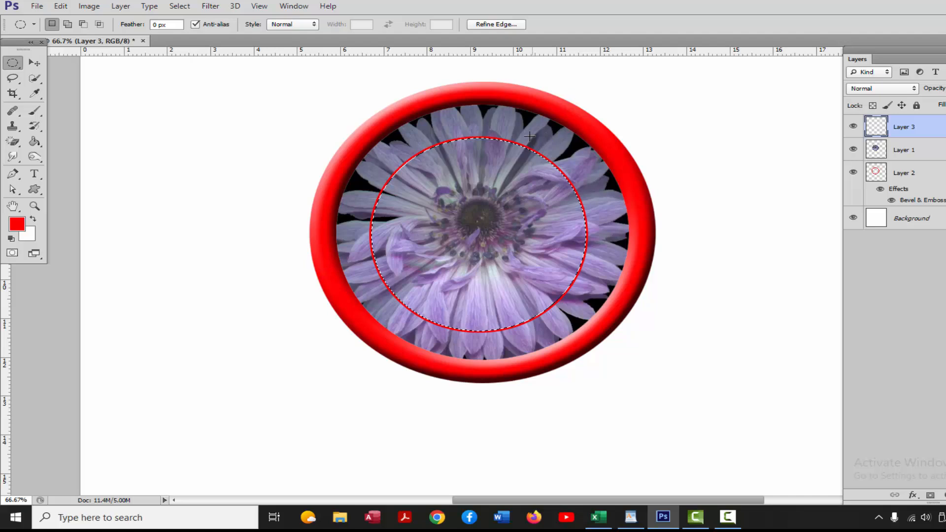
{"action": "left_click", "coordinate": [180, 7]}
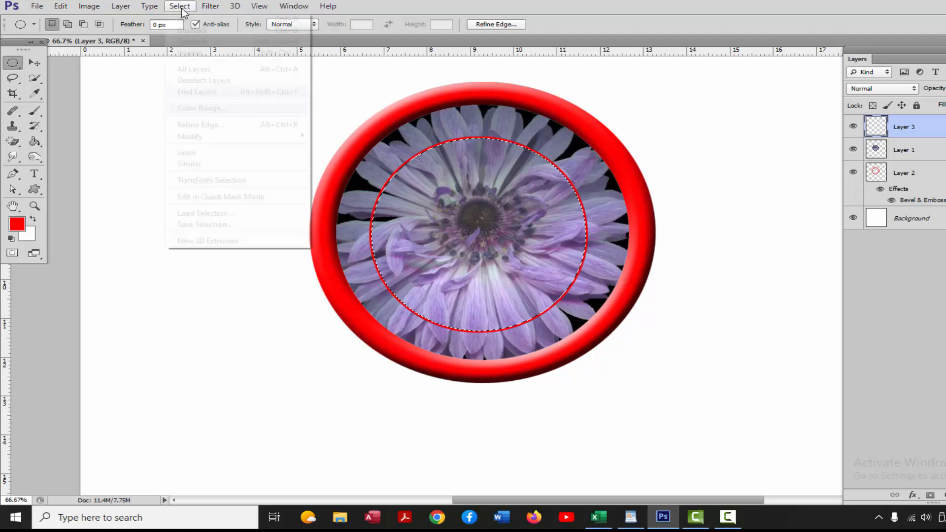
{"action": "left_click", "coordinate": [196, 31]}
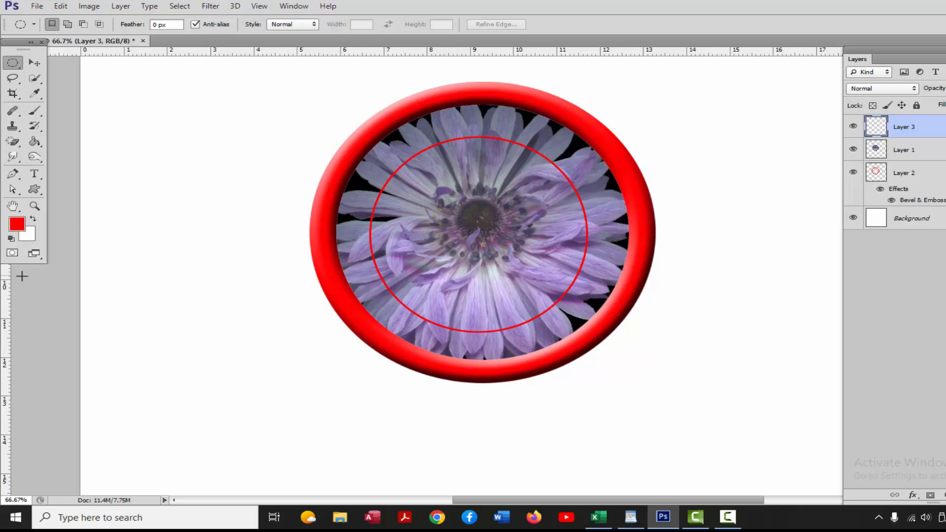
Place a vertical and a horizontal guide crossing at the centre of the thin red oval
{"action": "left_click_drag", "start_coordinate": [7, 295], "coordinate": [479, 339]}
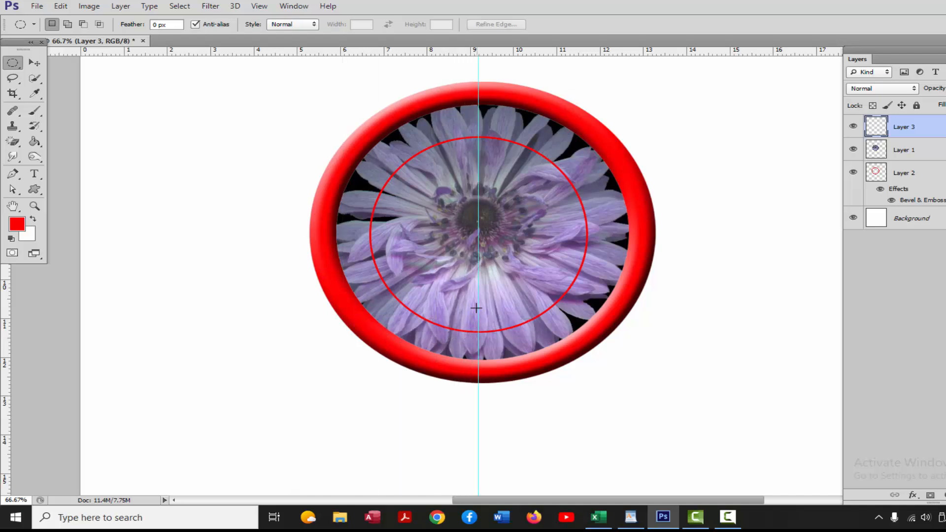
{"action": "left_click_drag", "start_coordinate": [495, 53], "coordinate": [533, 229]}
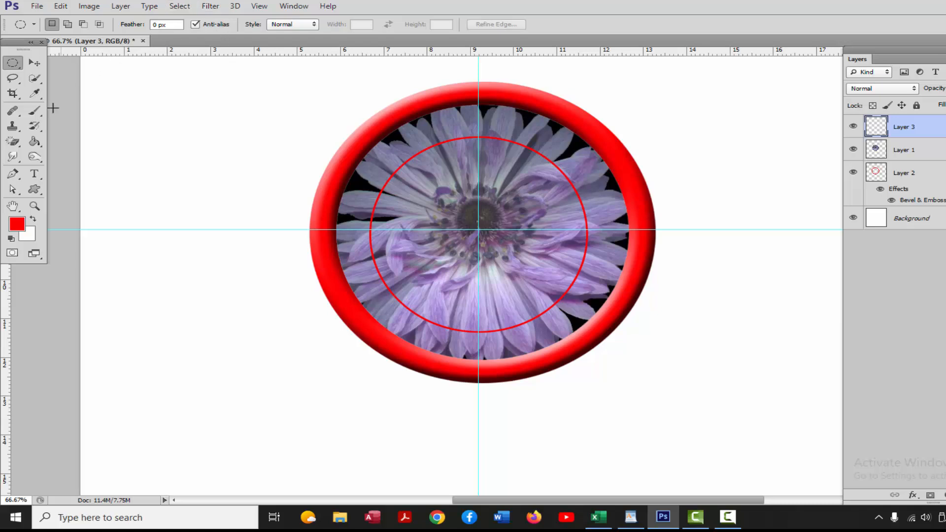
Add the text 12 in default black, Arial Black 14 pt, at the top of the thin red oval
{"action": "left_click", "coordinate": [34, 173]}
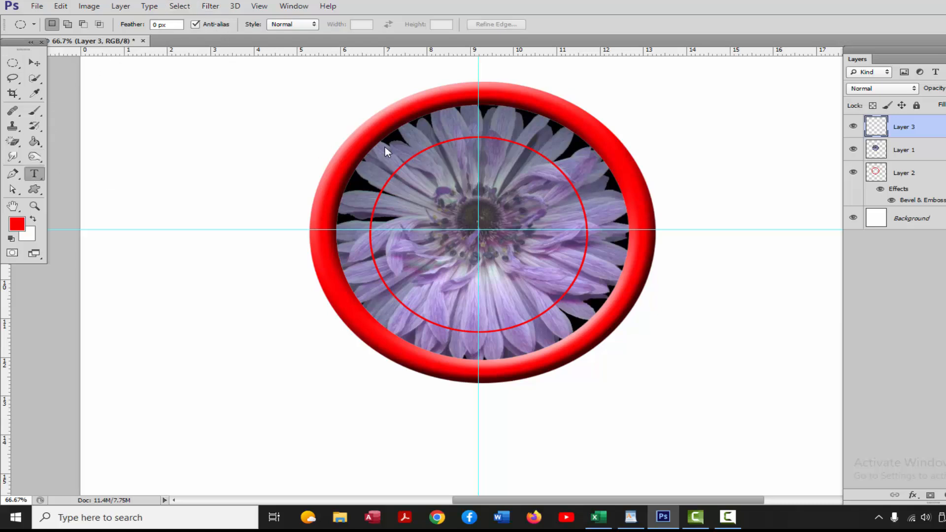
{"action": "left_click", "coordinate": [473, 146]}
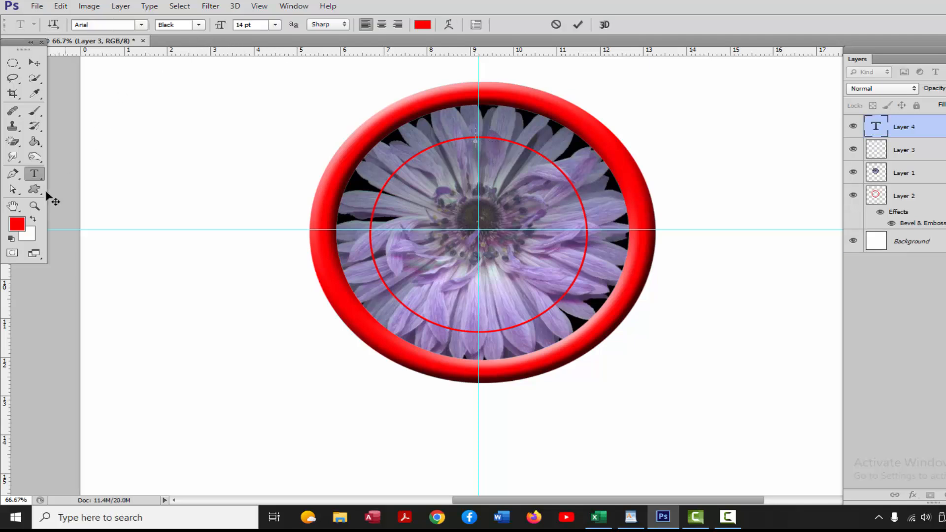
{"action": "left_click", "coordinate": [12, 239]}
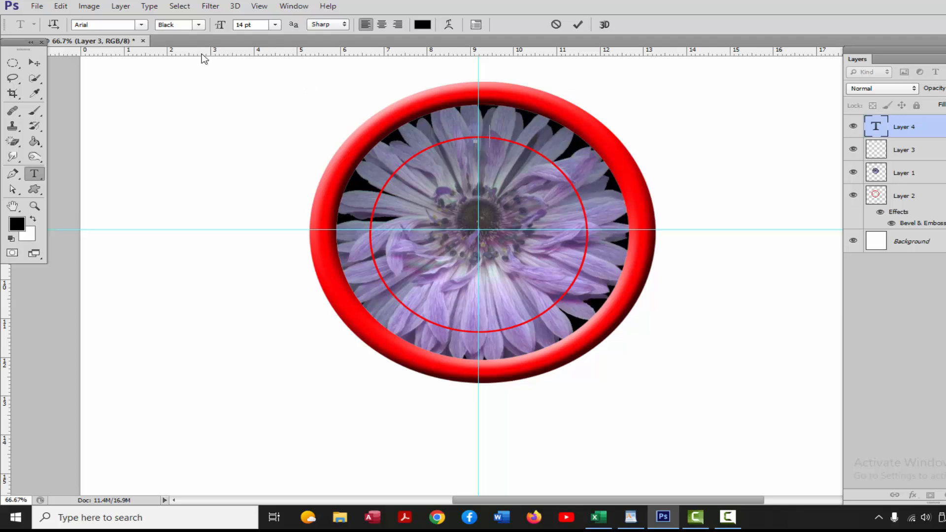
{"action": "type", "text": "12"}
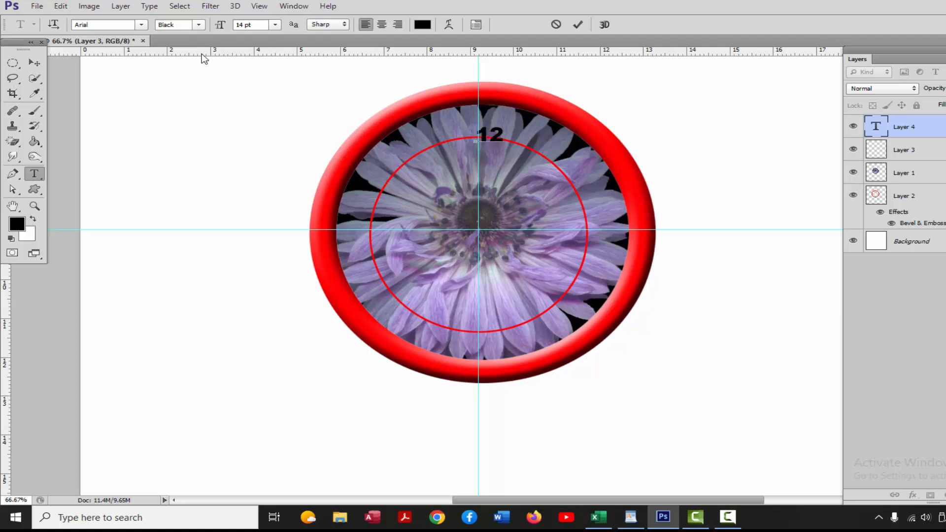
Nudge the 12 text left until it is centred on the vertical guide
{"action": "left_click", "coordinate": [34, 62]}
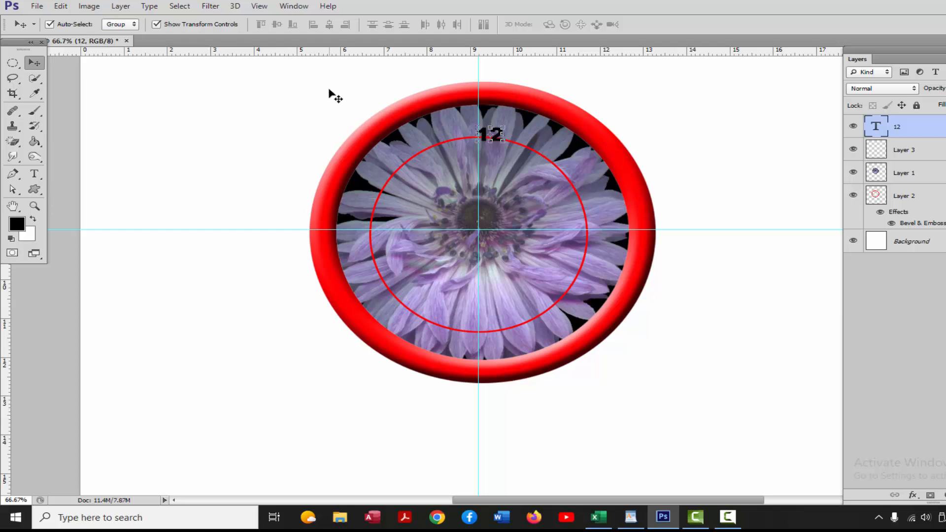
{"action": "key", "text": "Left"}
{"action": "key", "text": "Left"}
{"action": "key", "text": "Left"}
{"action": "key", "text": "Left"}
{"action": "key", "text": "Left"}
{"action": "key", "text": "Left"}
{"action": "key", "text": "Left"}
{"action": "key", "text": "Left"}
{"action": "key", "text": "Left"}
{"action": "key", "text": "Left"}
{"action": "key", "text": "Left"}
{"action": "key", "text": "Left"}
{"action": "key", "text": "Left"}
{"action": "key", "text": "Left"}
{"action": "key", "text": "Left"}
{"action": "key", "text": "Left"}
{"action": "key", "text": "Left"}
{"action": "key", "text": "Left"}
{"action": "key", "text": "Left"}
{"action": "key", "text": "Left"}
{"action": "key", "text": "Left"}
{"action": "key", "text": "Left"}
{"action": "key", "text": "Left"}
{"action": "key", "text": "Left"}
{"action": "key", "text": "Left"}
{"action": "key", "text": "Left"}
{"action": "key", "text": "Left"}
{"action": "key", "text": "Left"}
{"action": "key", "text": "Left"}
{"action": "key", "text": "Left"}
Duplicate the 12 text around the thin red oval so that all twelve clock positions are filled
{"action": "left_click_drag", "start_coordinate": [487, 137], "coordinate": [550, 157]}
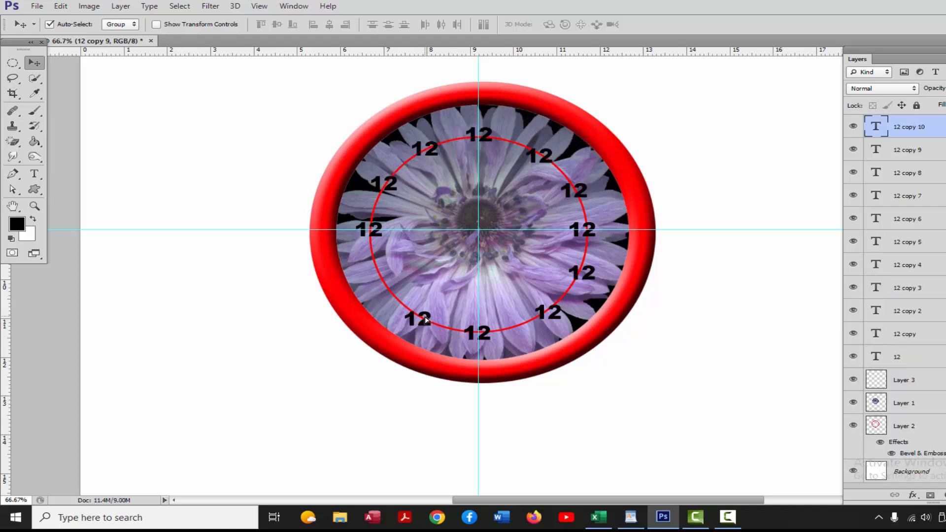
{"action": "left_click_drag", "start_coordinate": [418, 319], "coordinate": [393, 278]}
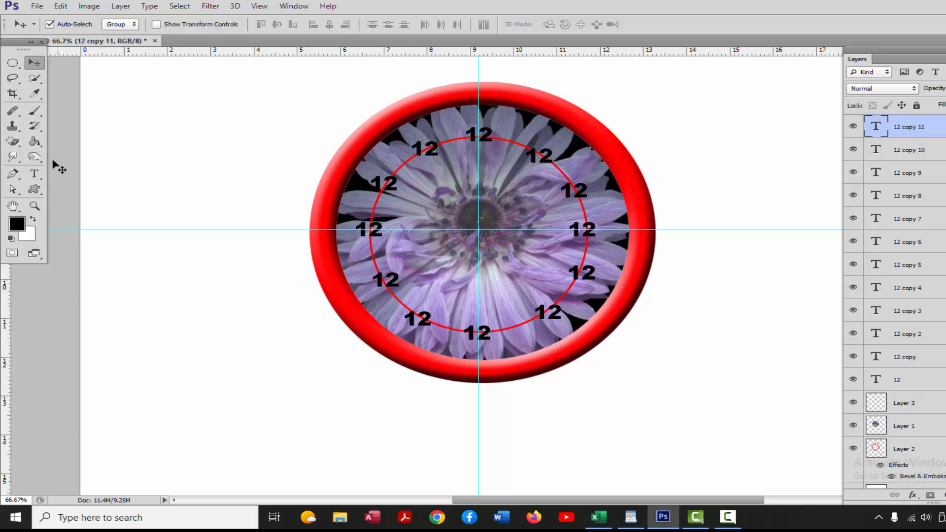
Change the text at the one o'clock position to 1
{"action": "left_click", "coordinate": [34, 173]}
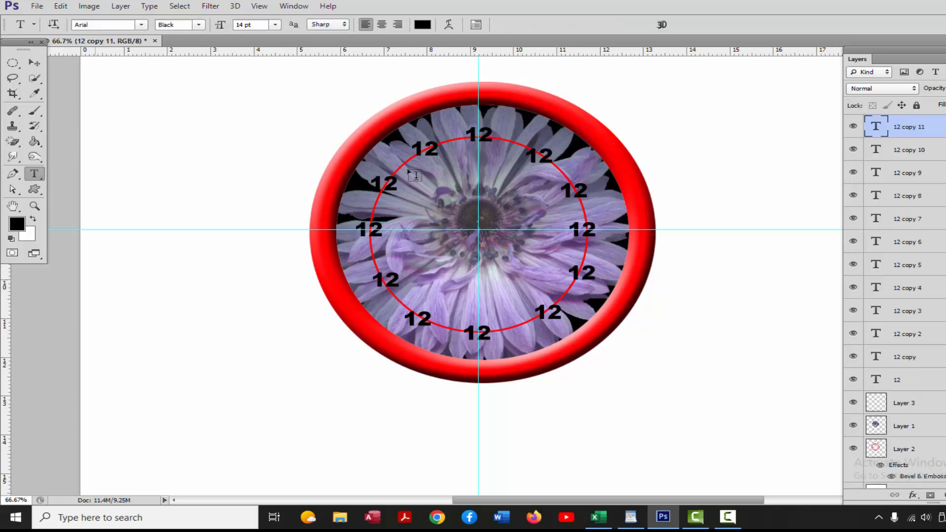
{"action": "left_click", "coordinate": [528, 158]}
{"action": "left_click_drag", "start_coordinate": [526, 156], "coordinate": [553, 157]}
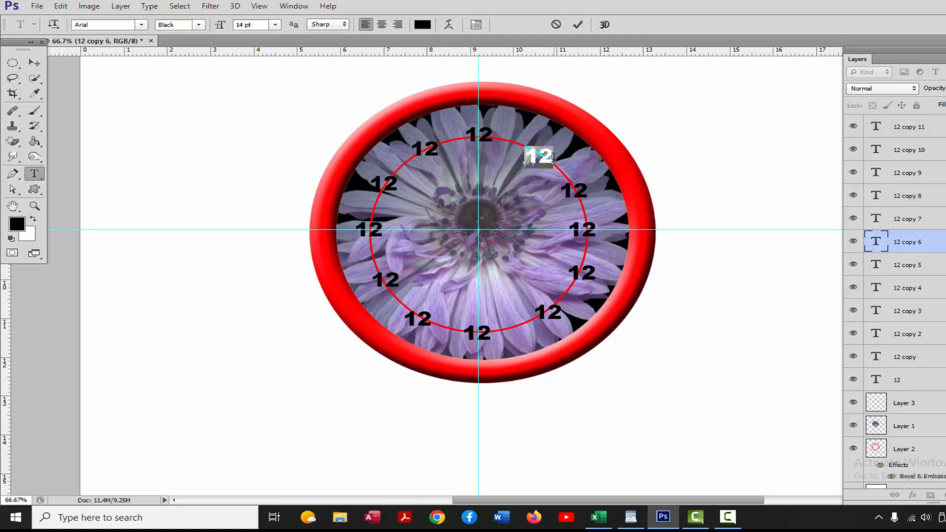
{"action": "type", "text": "1"}
{"action": "left_click", "coordinate": [34, 63]}
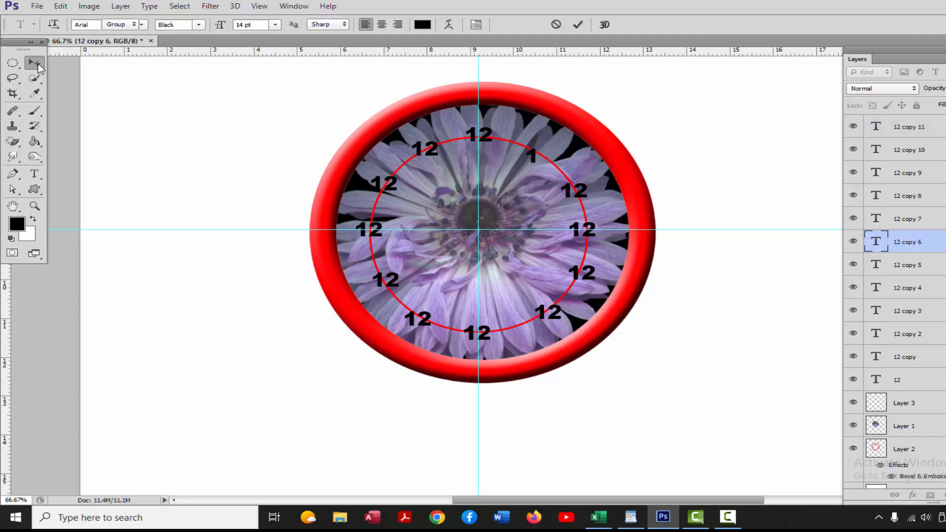
Change the text at the two o'clock position to 2 and nudge it right onto the thin red oval
{"action": "left_click", "coordinate": [34, 173]}
{"action": "double_click", "coordinate": [566, 190]}
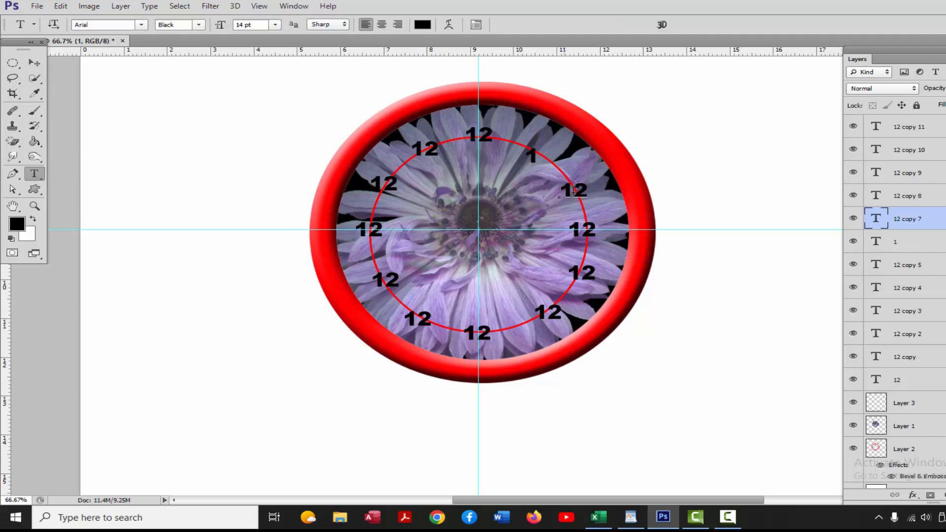
{"action": "type", "text": "2"}
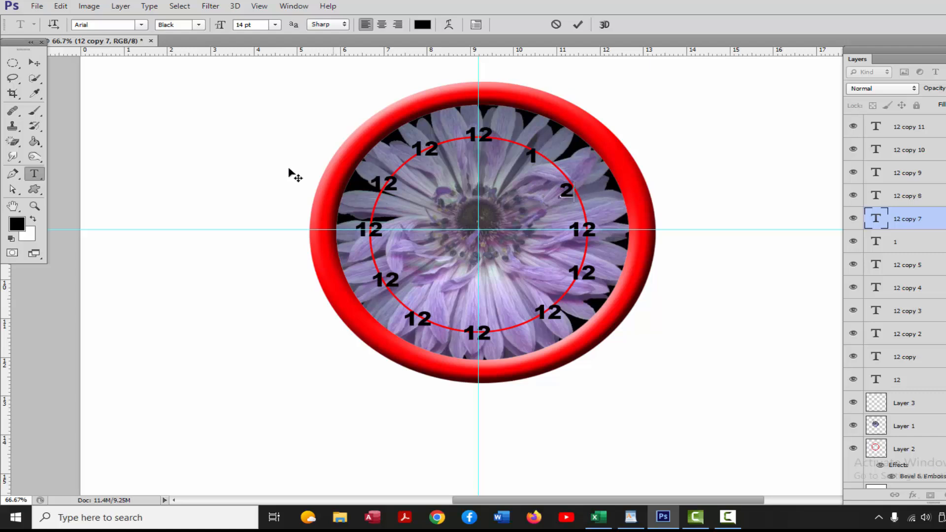
{"action": "left_click", "coordinate": [34, 63]}
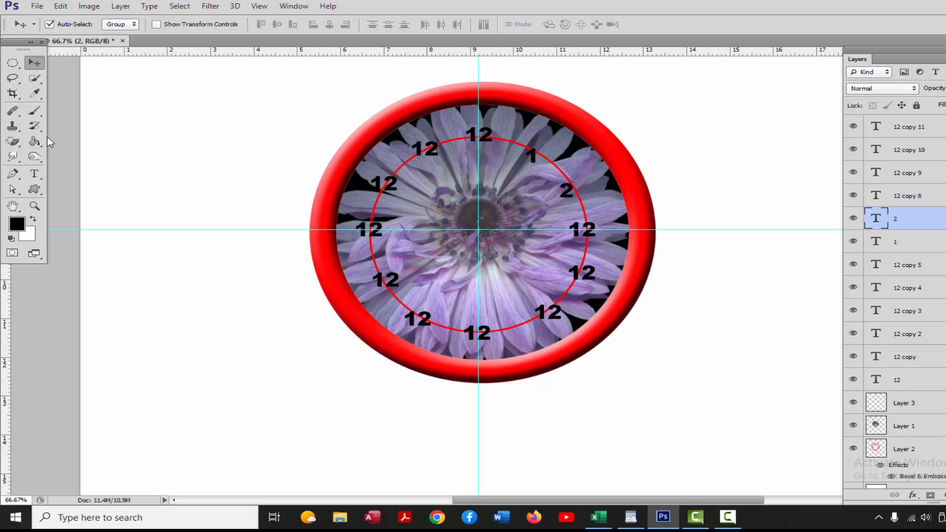
{"action": "key", "text": "Right"}
{"action": "key", "text": "Right"}
{"action": "key", "text": "Right"}
{"action": "key", "text": "Right"}
{"action": "key", "text": "Right"}
{"action": "key", "text": "Right"}
{"action": "key", "text": "Right"}
{"action": "key", "text": "Right"}
{"action": "key", "text": "Right"}
{"action": "key", "text": "Right"}
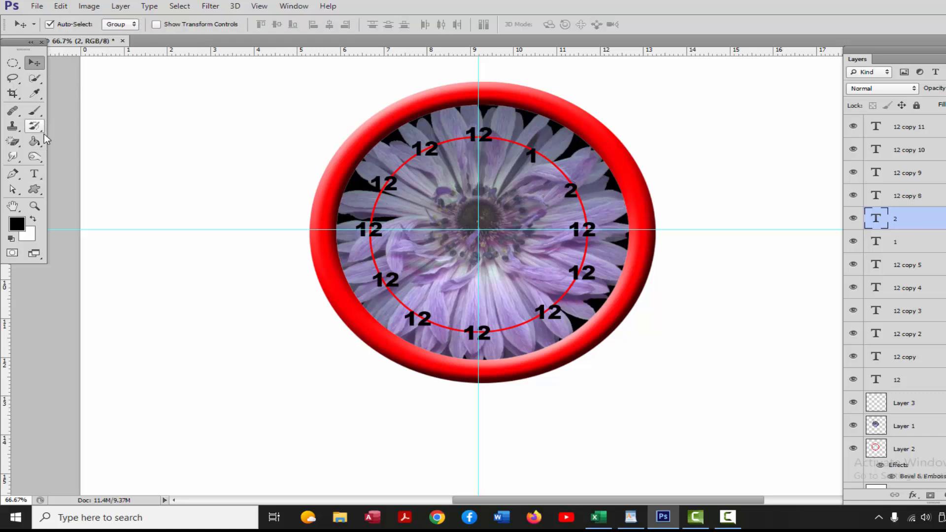
{"action": "left_click", "coordinate": [34, 174]}
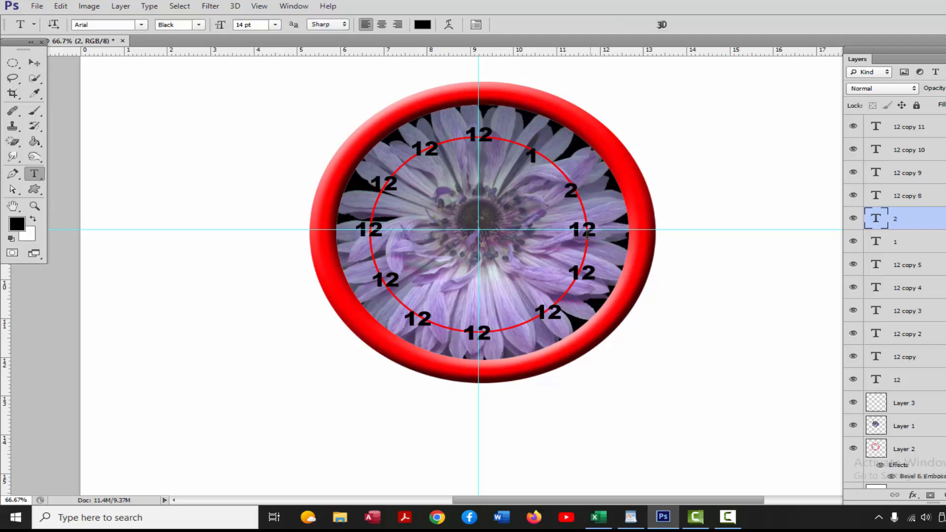
Change the text at the three o'clock position to 3 and nudge it right onto the thin red oval
{"action": "left_click_drag", "start_coordinate": [572, 232], "coordinate": [597, 234]}
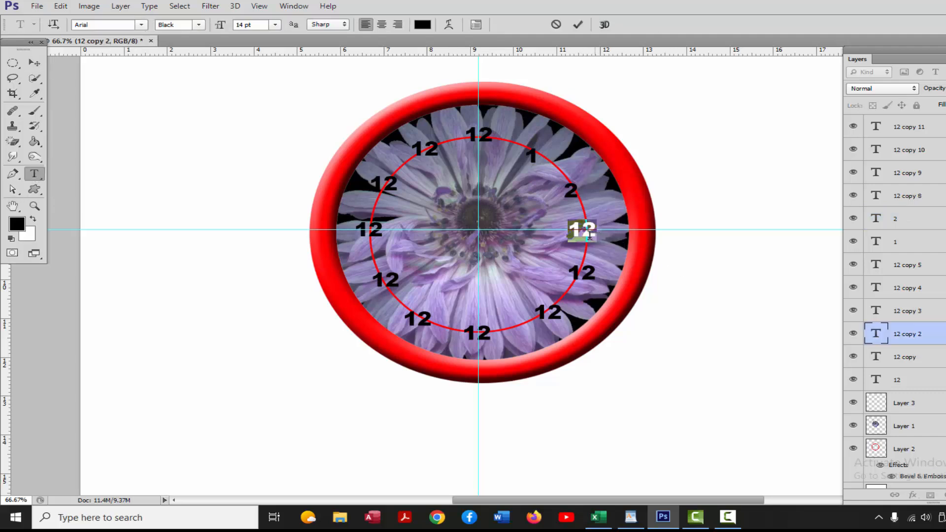
{"action": "type", "text": "3"}
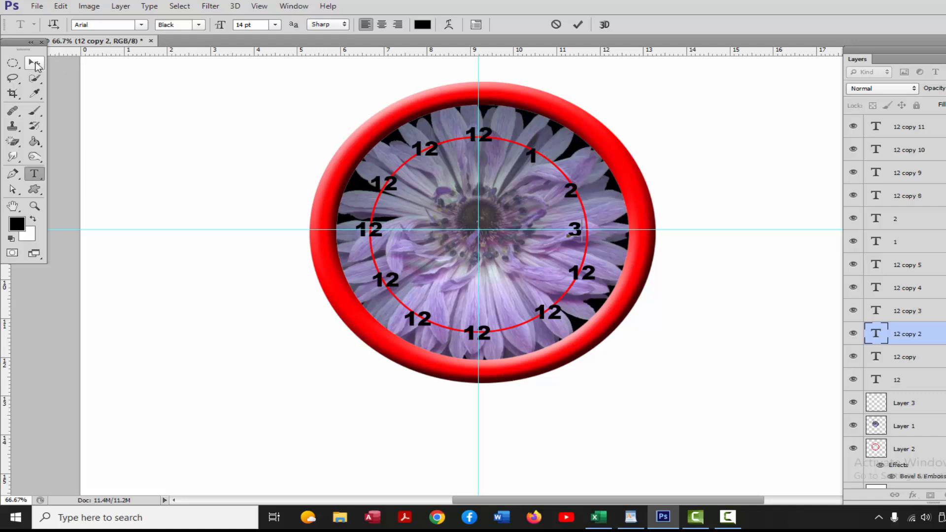
{"action": "left_click", "coordinate": [32, 65]}
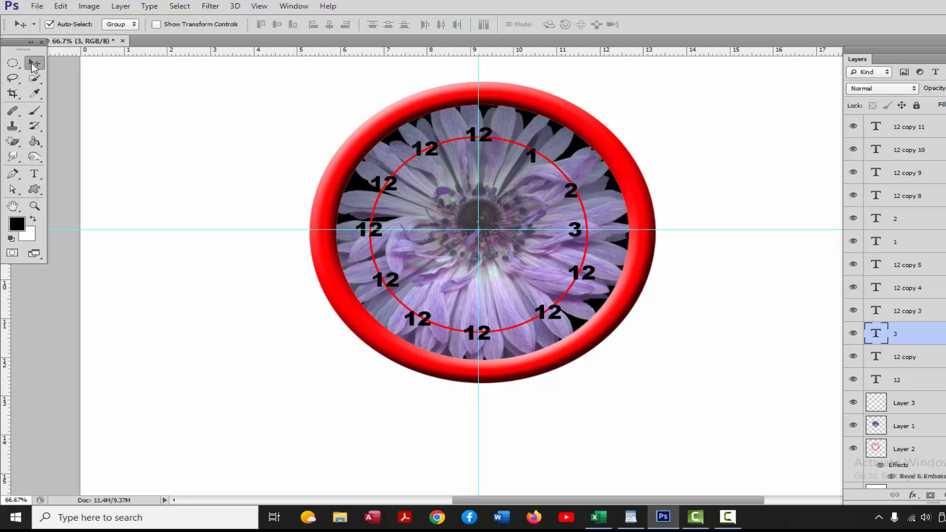
{"action": "key", "text": "Right"}
{"action": "key", "text": "Right"}
{"action": "key", "text": "Right"}
{"action": "key", "text": "Right"}
{"action": "key", "text": "Right"}
{"action": "key", "text": "Right"}
{"action": "key", "text": "Right"}
{"action": "key", "text": "Right"}
{"action": "key", "text": "Right"}
{"action": "key", "text": "Right"}
Change the remaining texts from four to eleven o'clock to 4 through 11, and delete the thin red oval's layer
{"action": "left_click", "coordinate": [34, 173]}
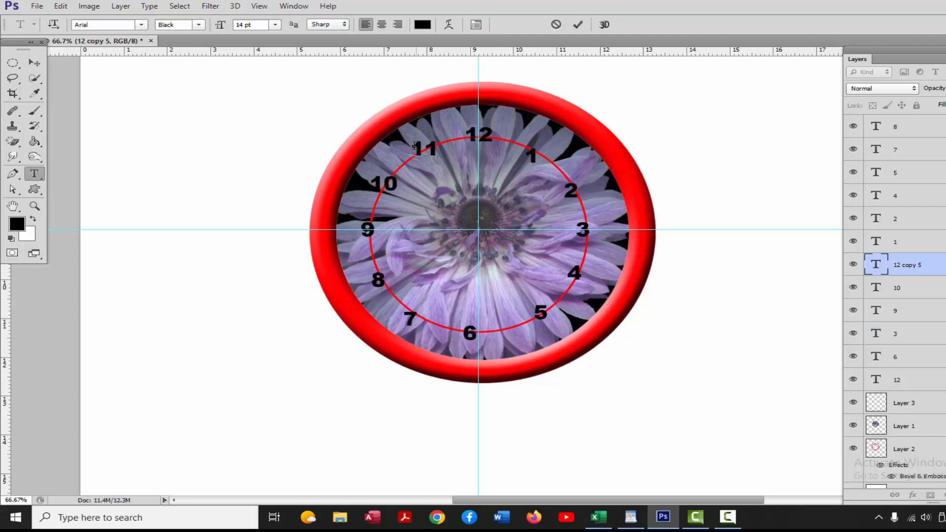
{"action": "left_click", "coordinate": [41, 63]}
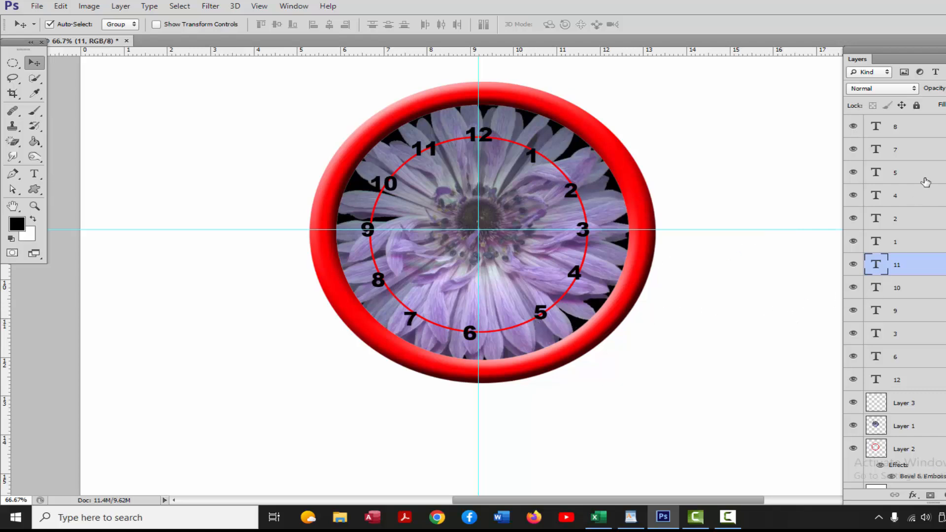
{"action": "left_click", "coordinate": [853, 403]}
{"action": "left_click_drag", "start_coordinate": [887, 411], "coordinate": [943, 495]}
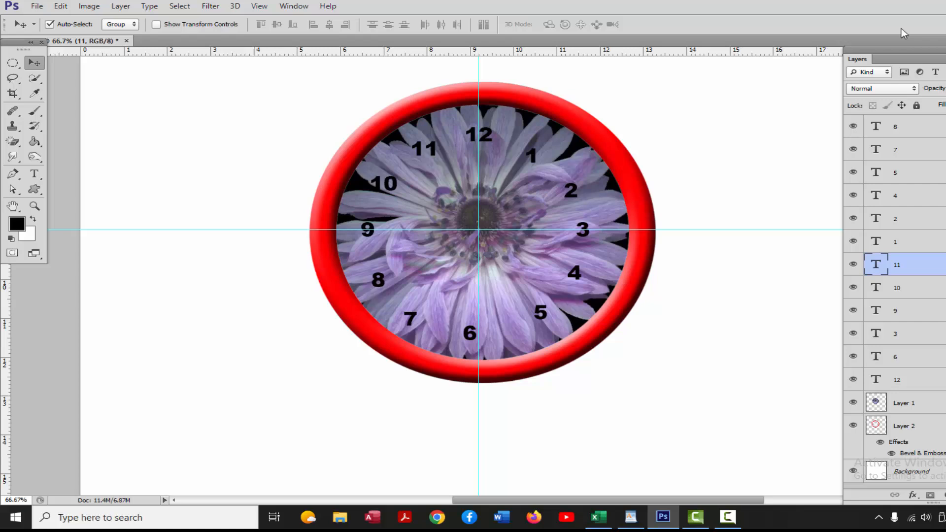
Select a small ellipse at the clock's centre, fill it with black on a new layer above all the numbers, and deselect
{"action": "left_click", "coordinate": [15, 63]}
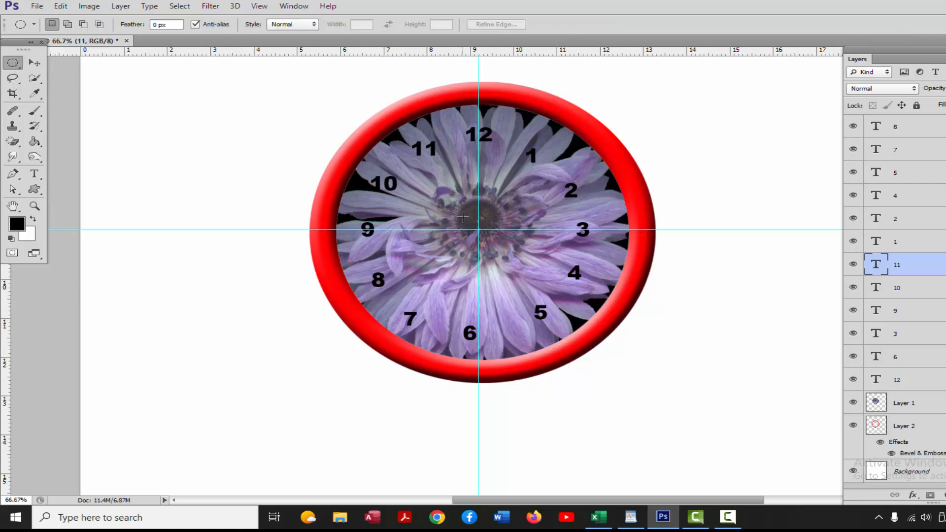
{"action": "left_click_drag", "start_coordinate": [478, 229], "coordinate": [498, 239]}
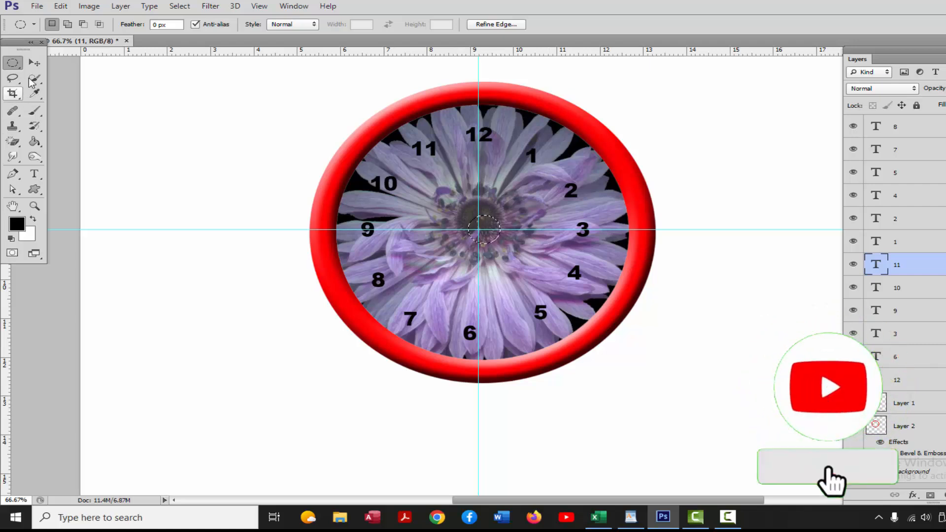
{"action": "left_click", "coordinate": [36, 143]}
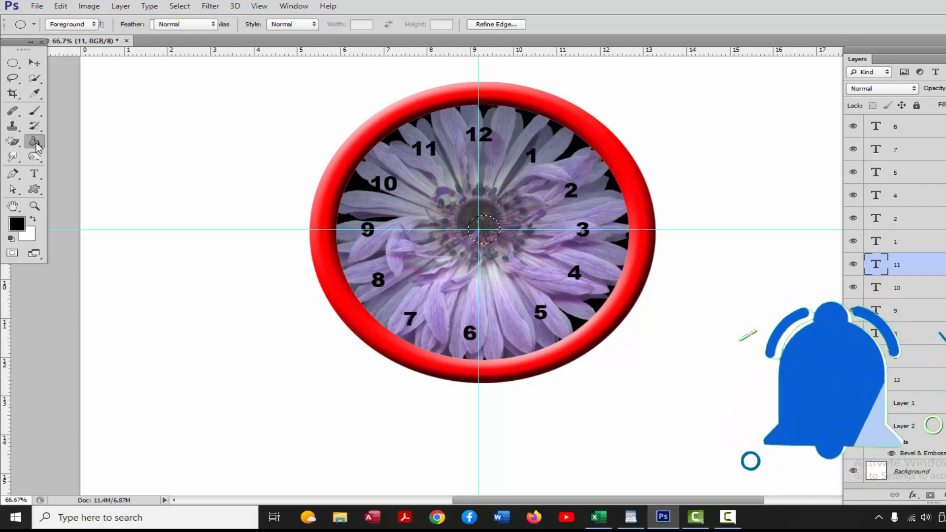
{"action": "left_click", "coordinate": [897, 129]}
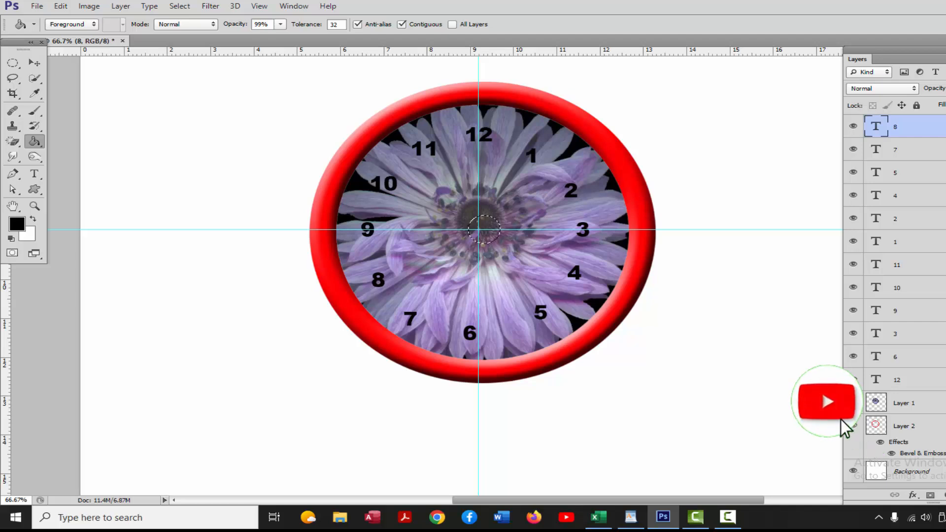
{"action": "left_click", "coordinate": [945, 495]}
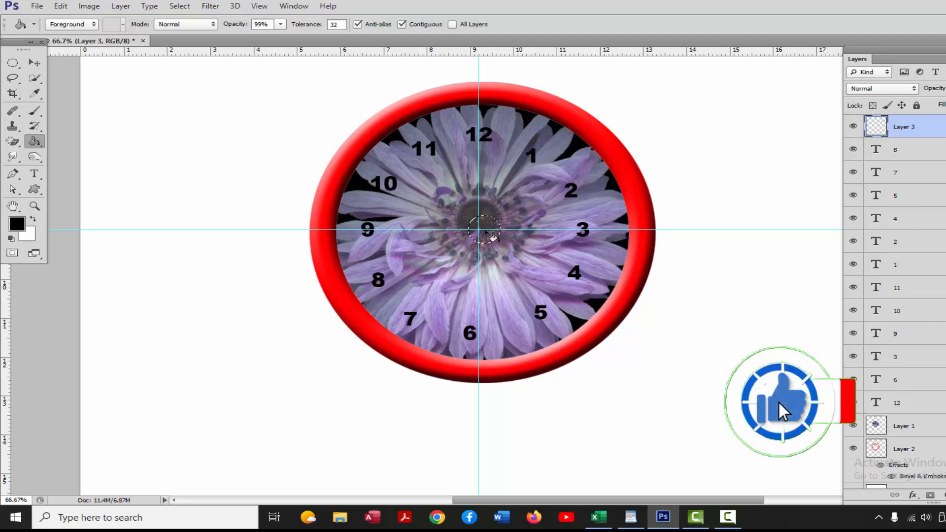
{"action": "left_click", "coordinate": [490, 236]}
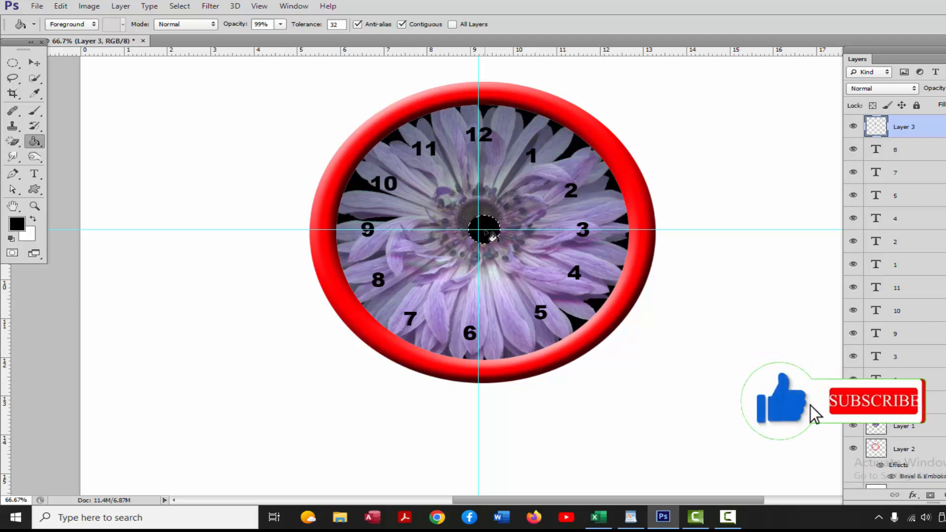
{"action": "left_click", "coordinate": [179, 6]}
{"action": "left_click", "coordinate": [211, 28]}
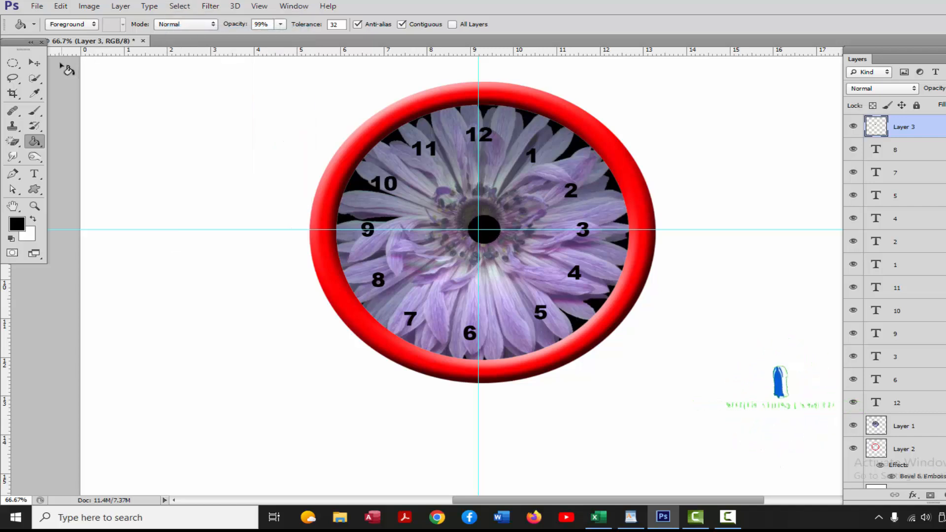
Remove the vertical and horizontal guides from the canvas
{"action": "left_click", "coordinate": [34, 63]}
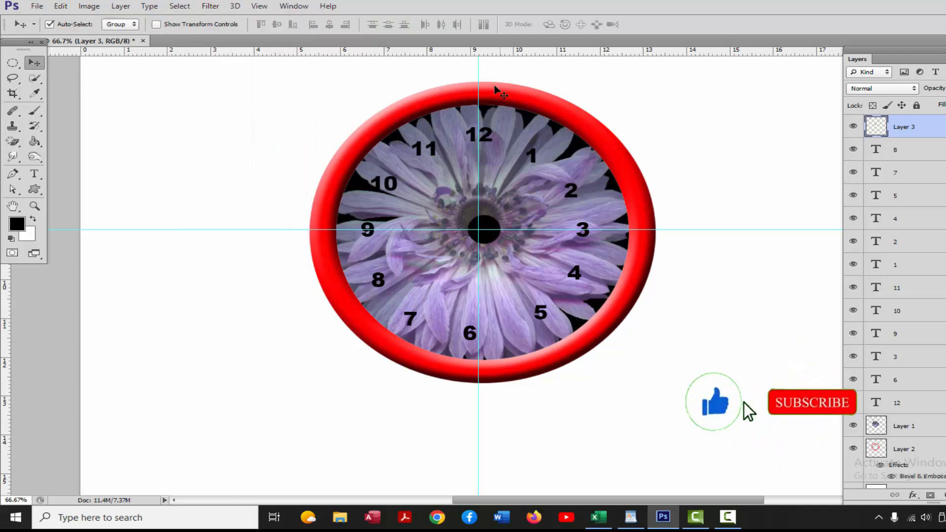
{"action": "left_click_drag", "start_coordinate": [477, 78], "coordinate": [29, 123]}
{"action": "left_click_drag", "start_coordinate": [158, 229], "coordinate": [201, 46]}
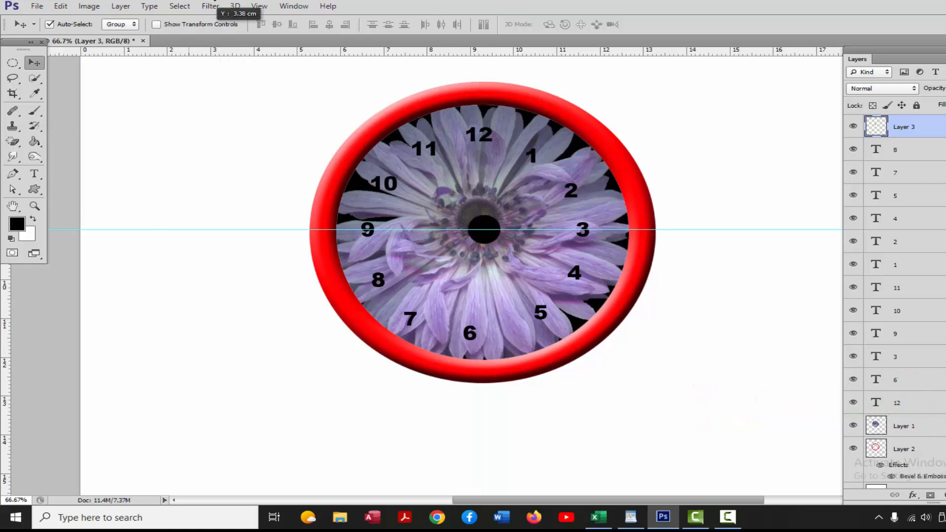
{"action": "left_click_drag", "start_coordinate": [216, 5], "coordinate": [216, 6]}
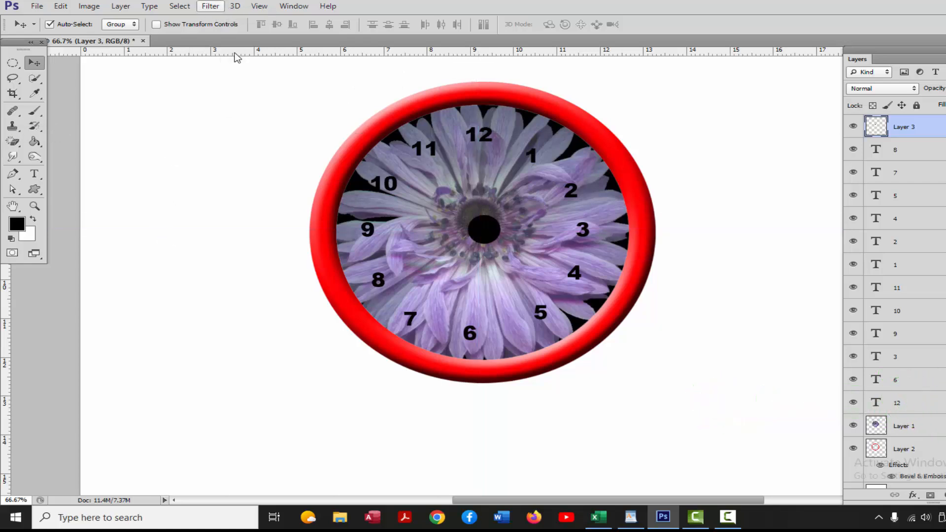
Draw a pointed clock-hand path from the black centre towards 12, even out its anchor points, and convert it to a selection
{"action": "left_click", "coordinate": [14, 174]}
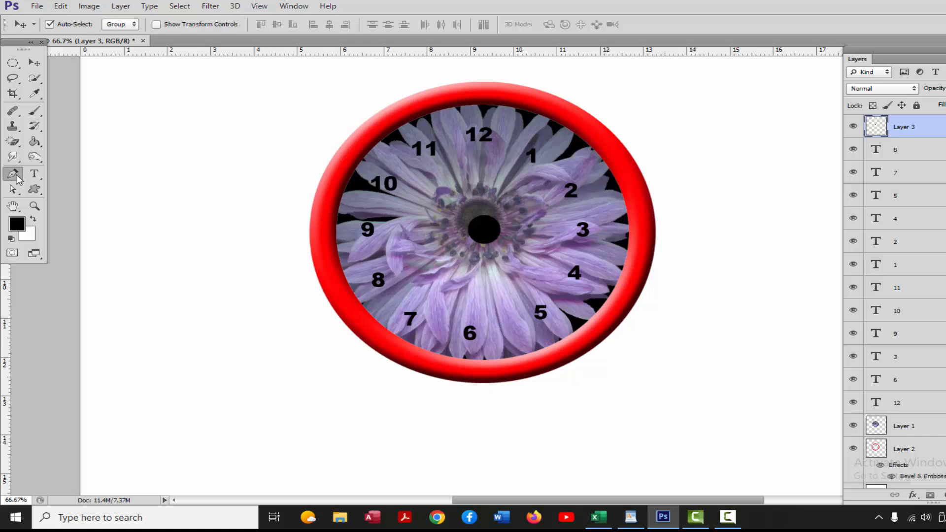
{"action": "left_click", "coordinate": [481, 221]}
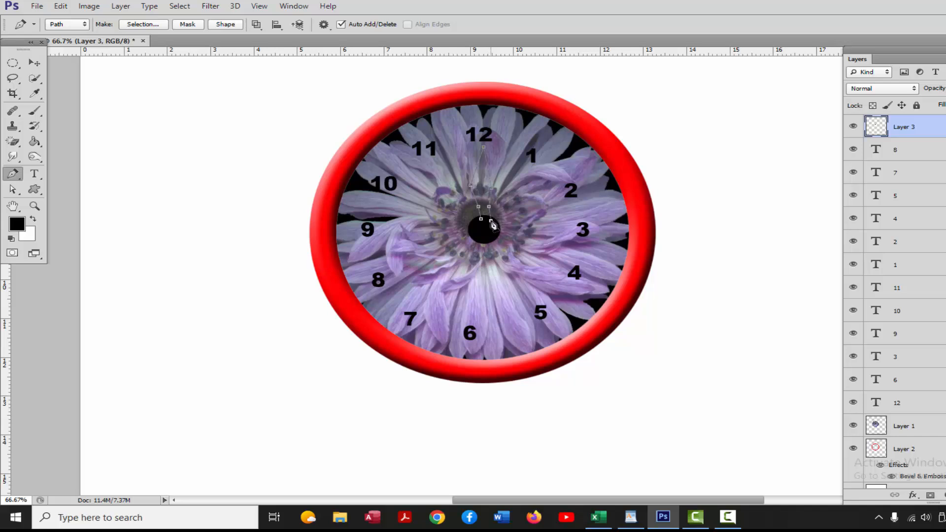
{"action": "left_click", "coordinate": [34, 206]}
{"action": "left_click", "coordinate": [510, 165]}
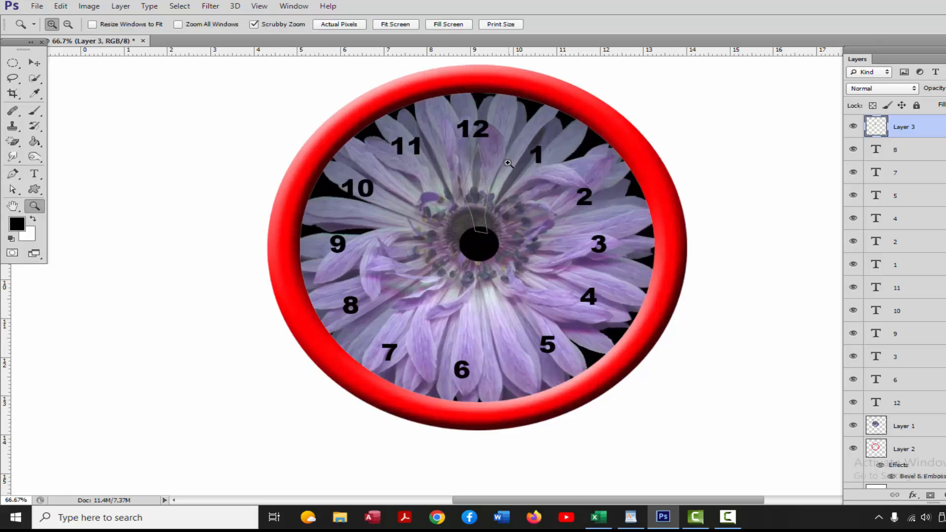
{"action": "left_click", "coordinate": [481, 174]}
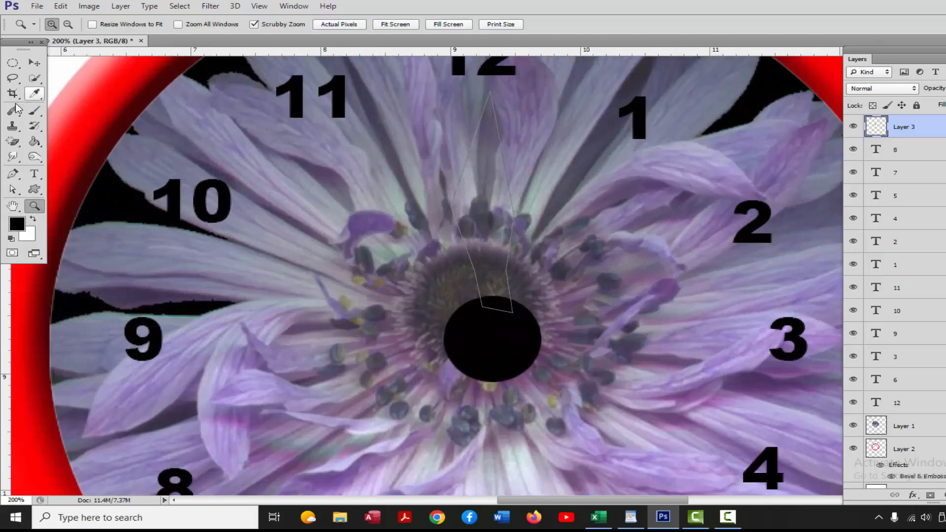
{"action": "left_click", "coordinate": [12, 189]}
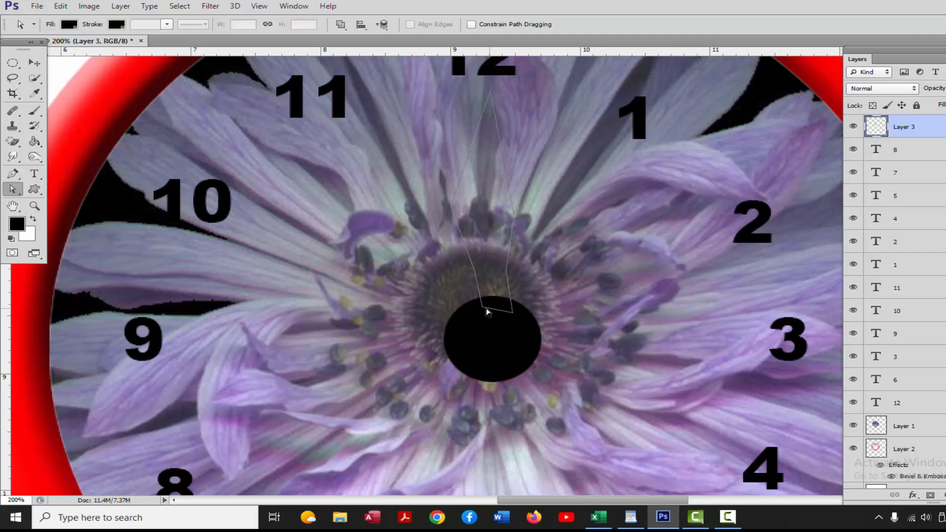
{"action": "left_click_drag", "start_coordinate": [481, 308], "coordinate": [473, 307]}
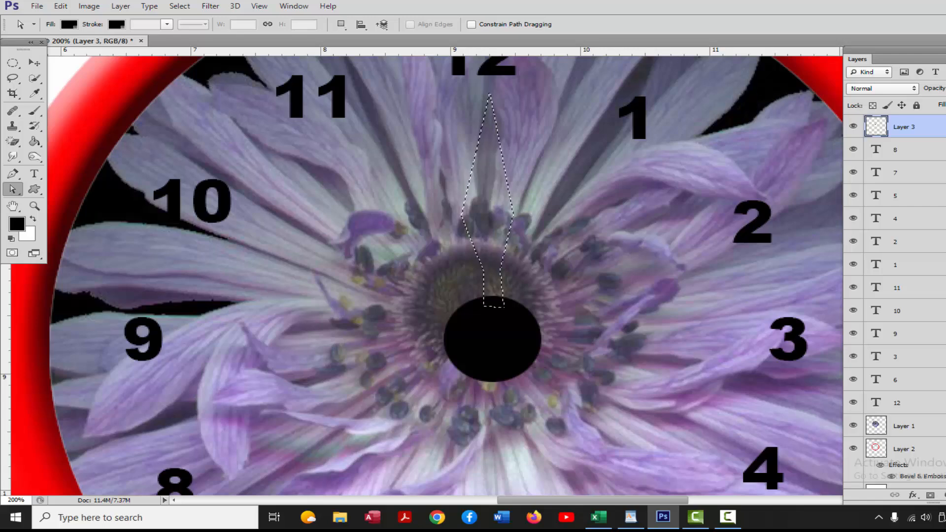
Fill the clock-hand selection with white on a new top layer and deselect
{"action": "left_click", "coordinate": [945, 495]}
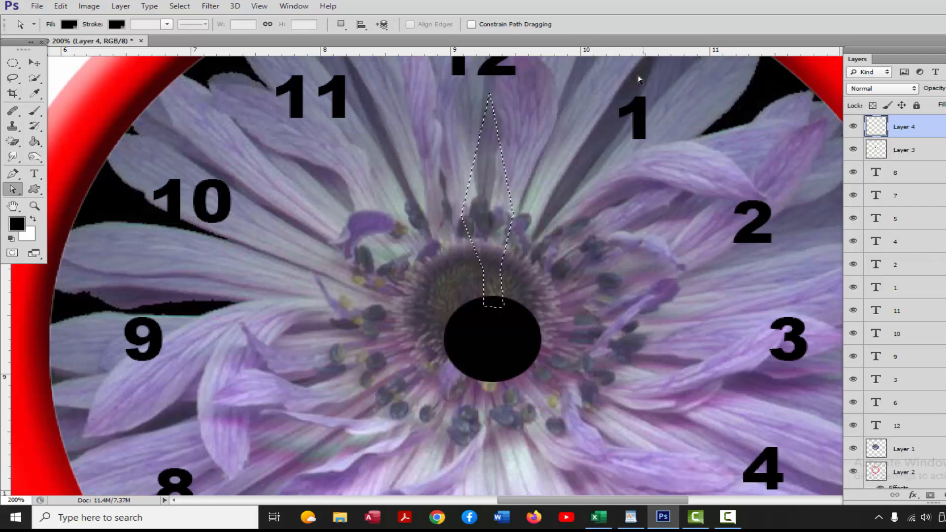
{"action": "left_click", "coordinate": [17, 224]}
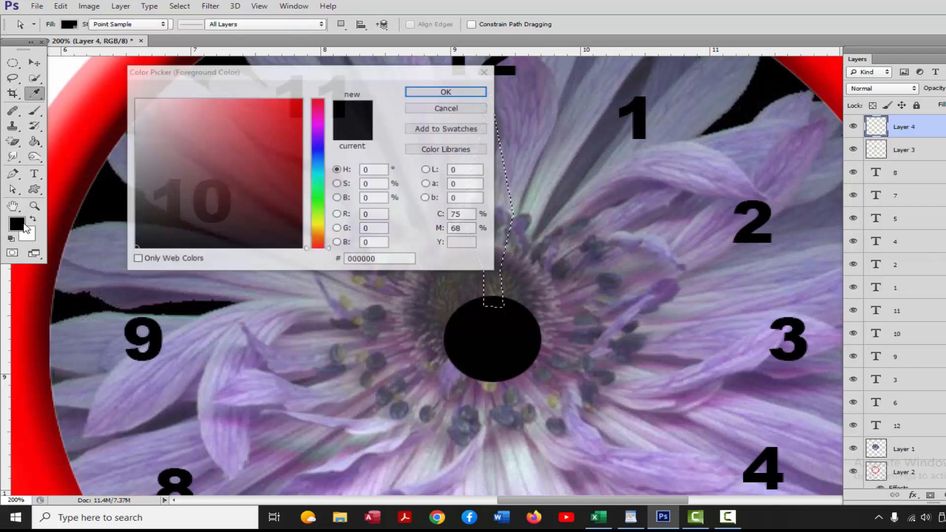
{"action": "left_click", "coordinate": [136, 100]}
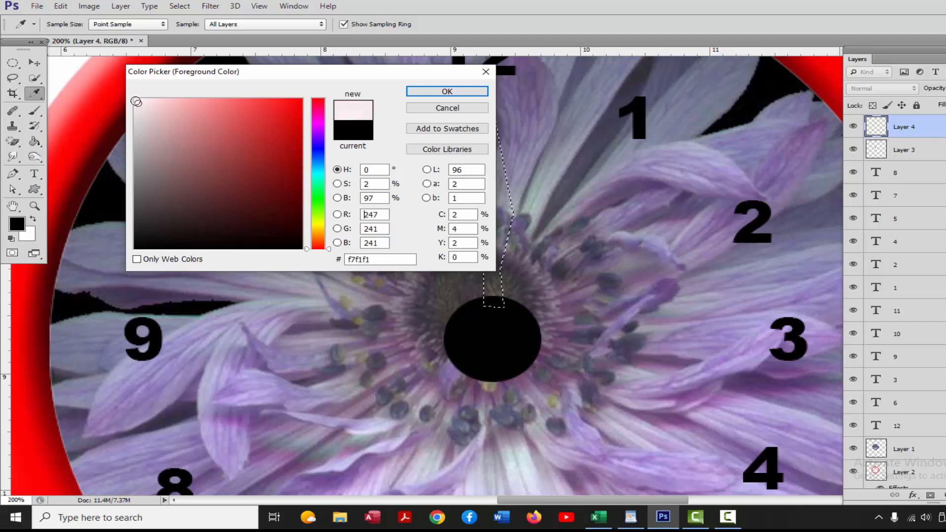
{"action": "left_click", "coordinate": [422, 92]}
{"action": "left_click", "coordinate": [34, 142]}
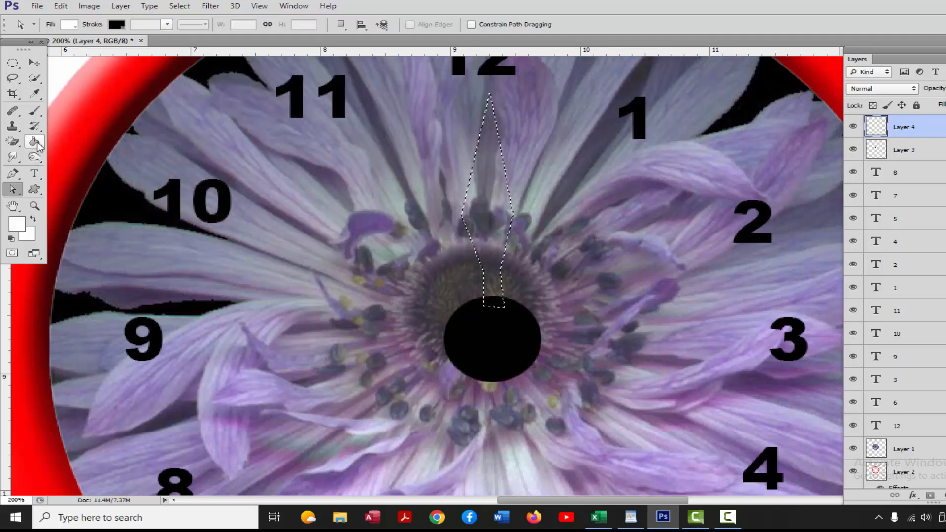
{"action": "left_click", "coordinate": [493, 214]}
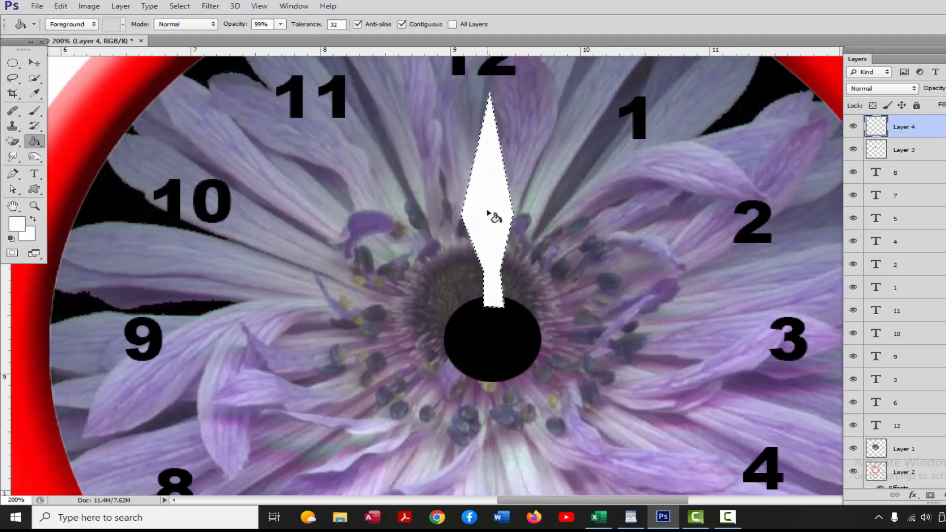
{"action": "left_click", "coordinate": [179, 5]}
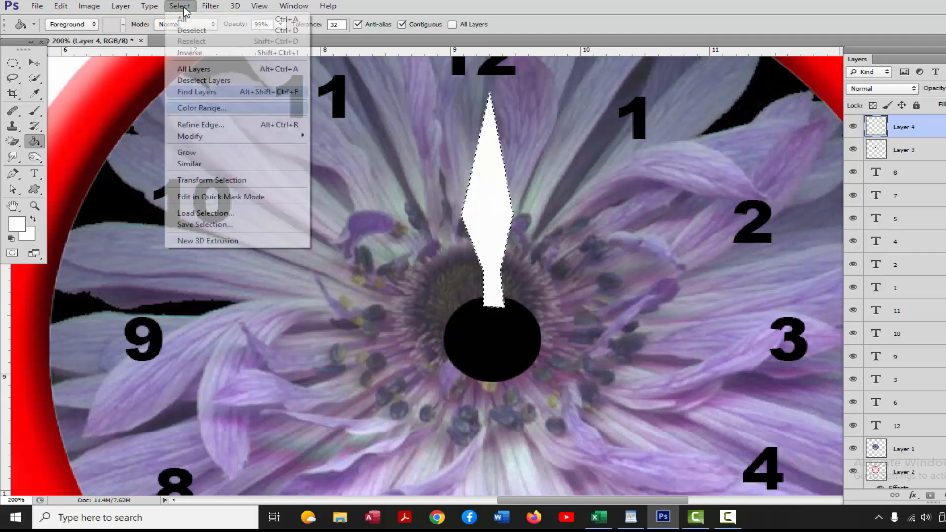
{"action": "left_click", "coordinate": [194, 30]}
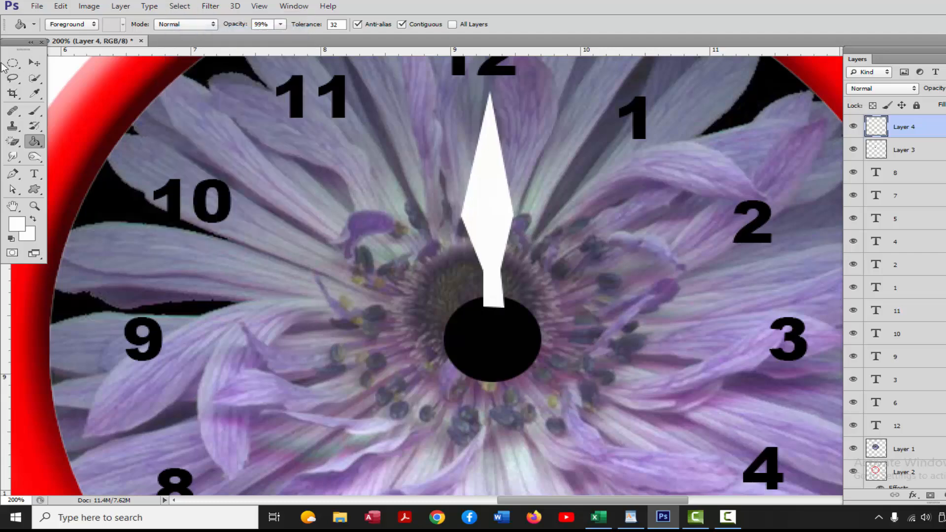
Duplicate the white clock hand and rotate the copy clockwise by about 87°
{"action": "left_click", "coordinate": [34, 64]}
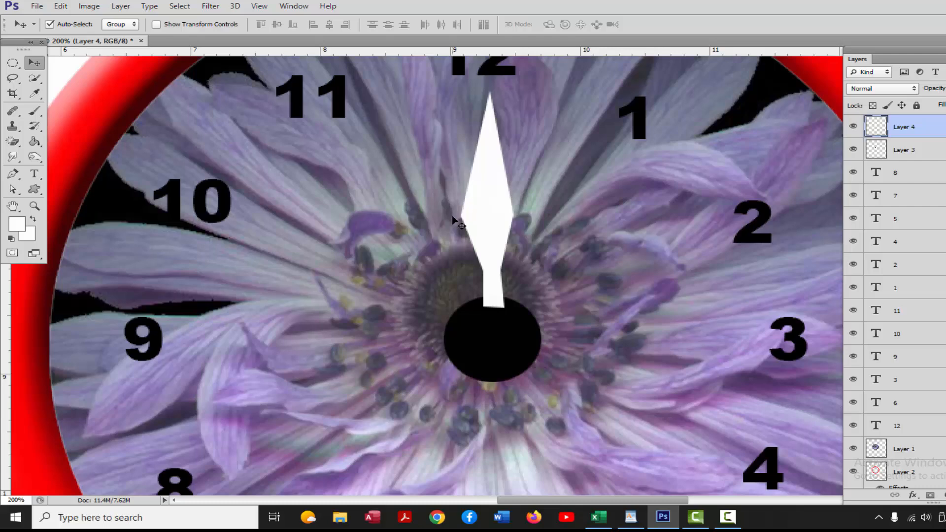
{"action": "left_click_drag", "start_coordinate": [484, 196], "coordinate": [530, 220]}
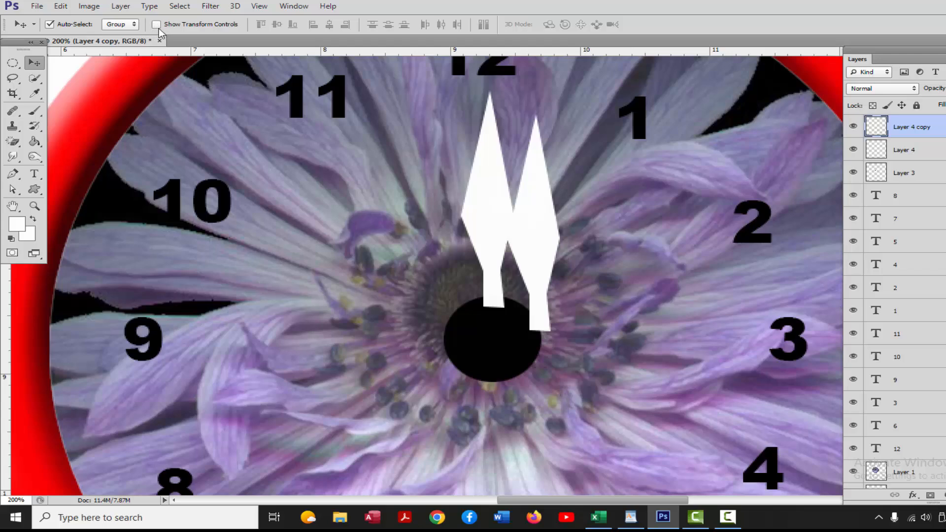
{"action": "left_click", "coordinate": [156, 24]}
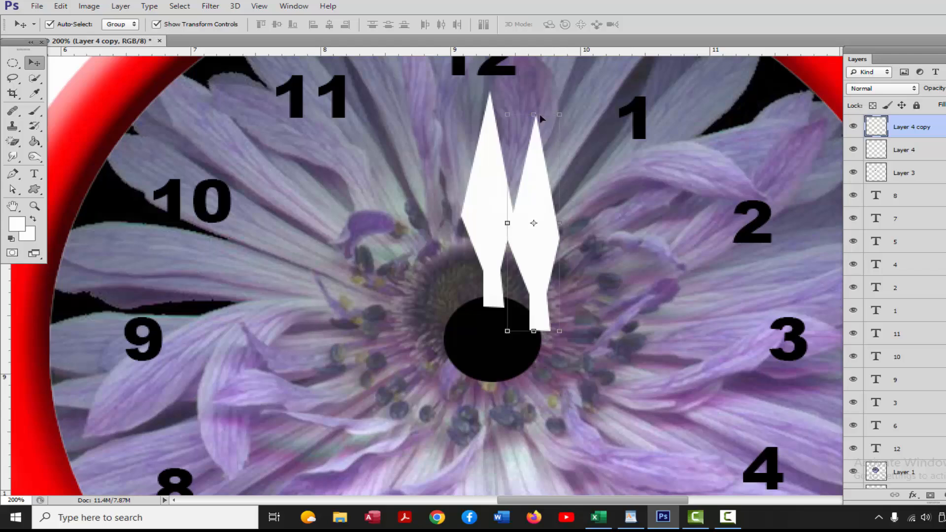
{"action": "left_click_drag", "start_coordinate": [567, 102], "coordinate": [689, 252]}
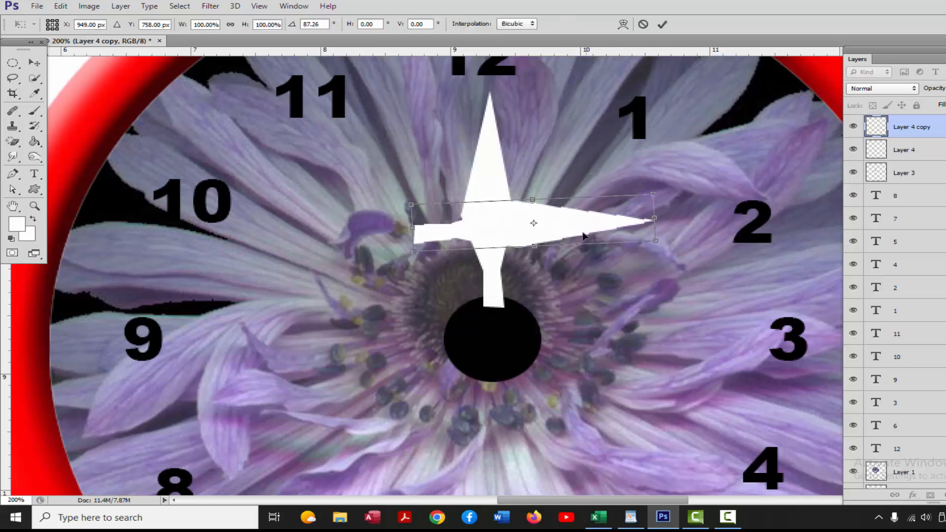
Scale the rotated hand copy to about 66% width and 77% height, and place it between the black centre and the 3
{"action": "left_click_drag", "start_coordinate": [562, 227], "coordinate": [669, 339]}
{"action": "left_click_drag", "start_coordinate": [744, 295], "coordinate": [747, 299]}
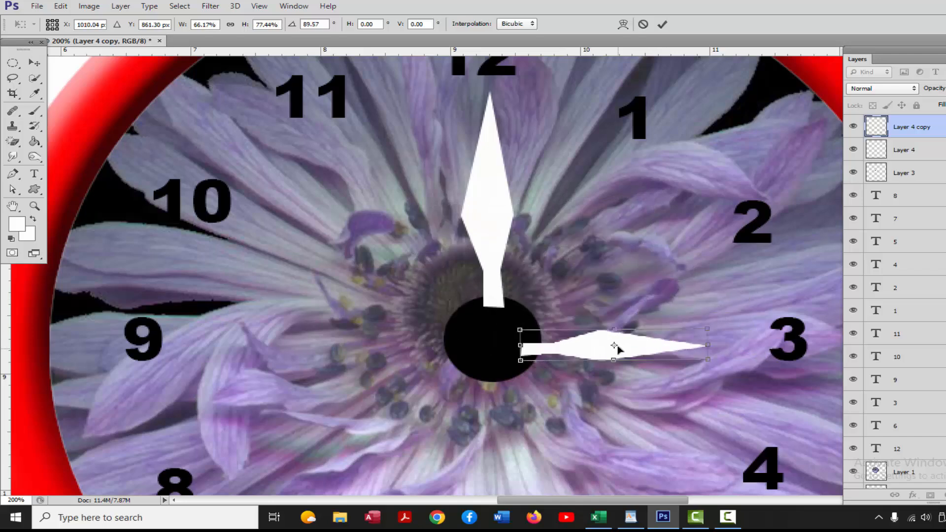
{"action": "left_click_drag", "start_coordinate": [619, 348], "coordinate": [620, 346]}
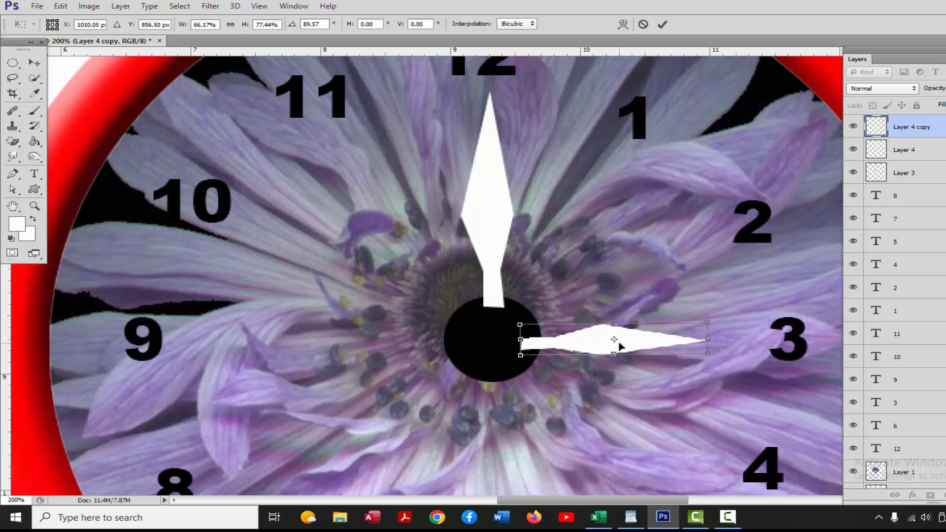
{"action": "key", "text": "Return"}
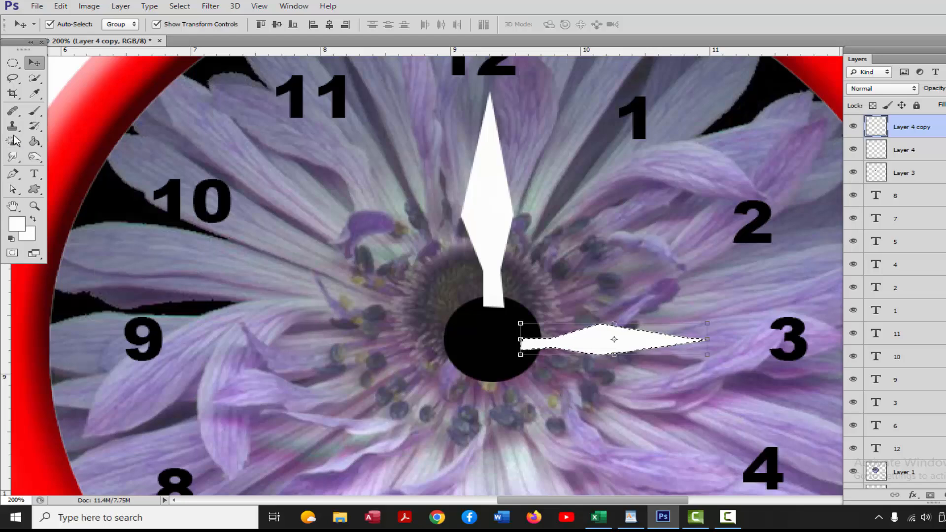
Fill the hand pointing at 3 with bright yellow and deselect it
{"action": "left_click", "coordinate": [17, 224]}
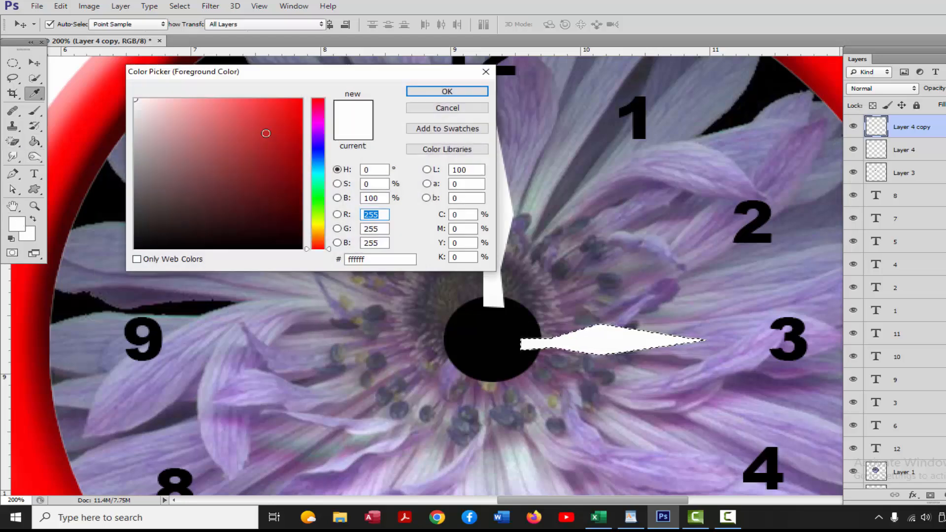
{"action": "left_click", "coordinate": [318, 225]}
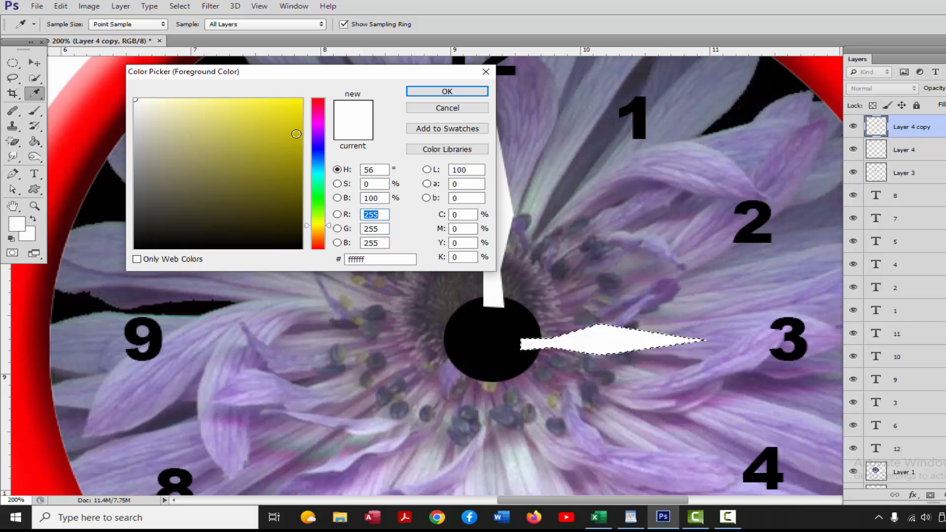
{"action": "left_click", "coordinate": [294, 109]}
{"action": "left_click", "coordinate": [447, 91]}
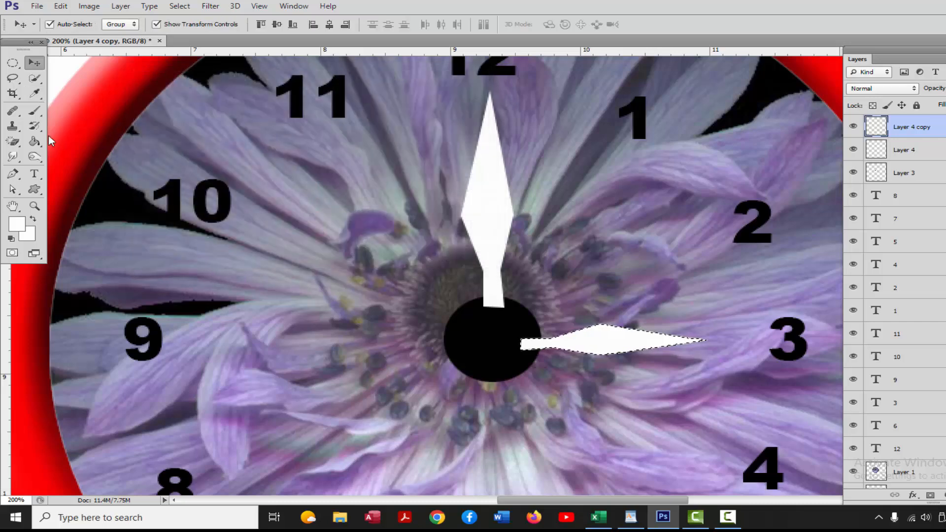
{"action": "left_click", "coordinate": [35, 146]}
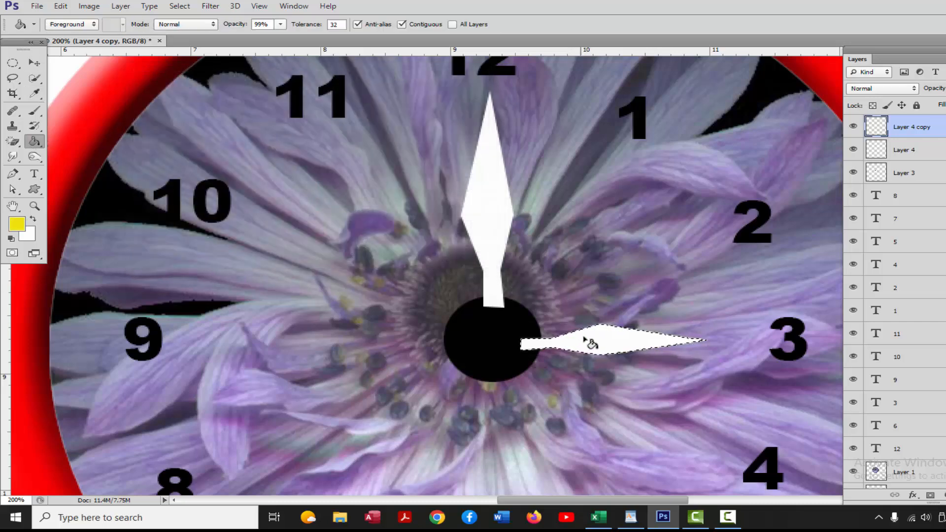
{"action": "left_click", "coordinate": [595, 347]}
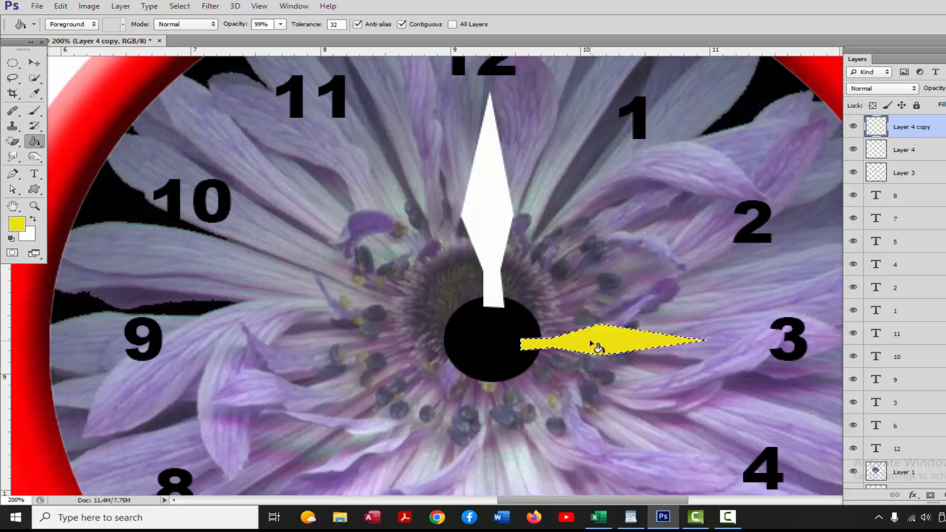
{"action": "left_click", "coordinate": [178, 7]}
{"action": "left_click", "coordinate": [196, 31]}
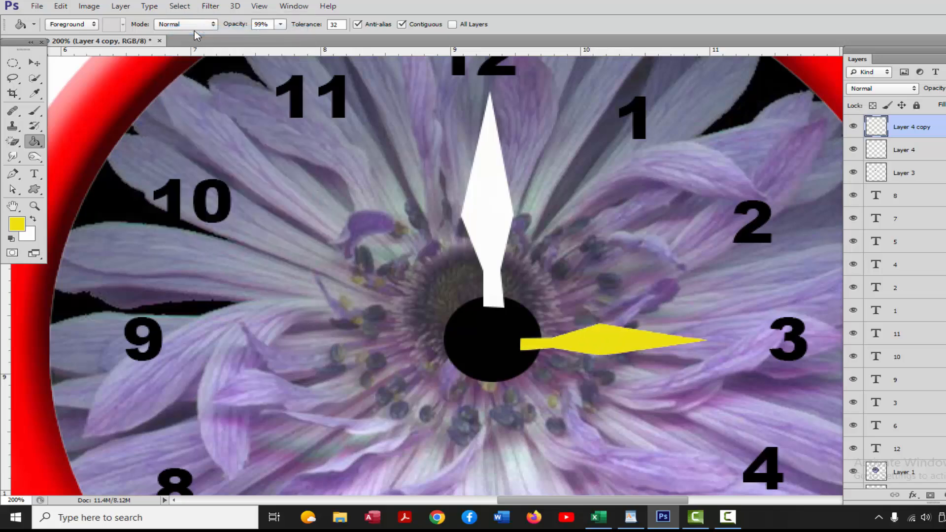
Make a thin rectangular selection from the black centre to the 9 and fill it with red on a new layer
{"action": "left_click", "coordinate": [11, 64]}
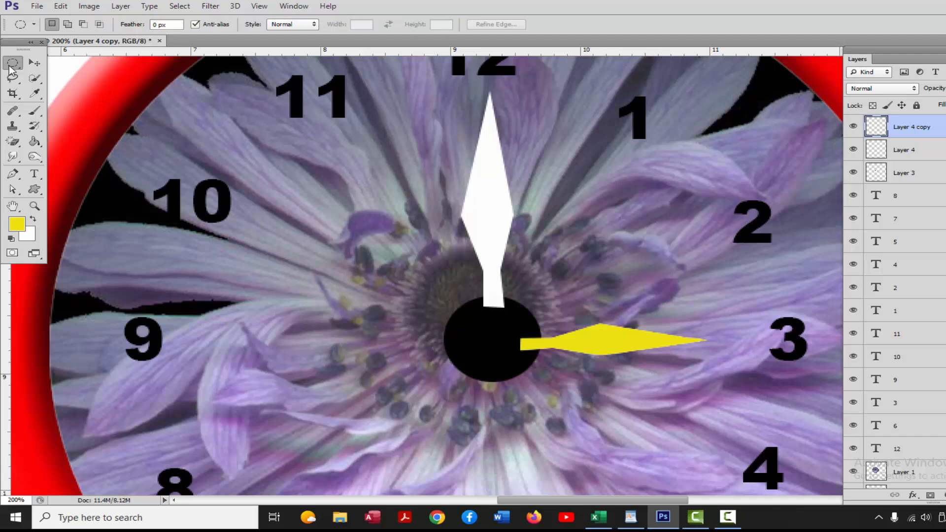
{"action": "left_click", "coordinate": [11, 64]}
{"action": "left_click", "coordinate": [54, 61]}
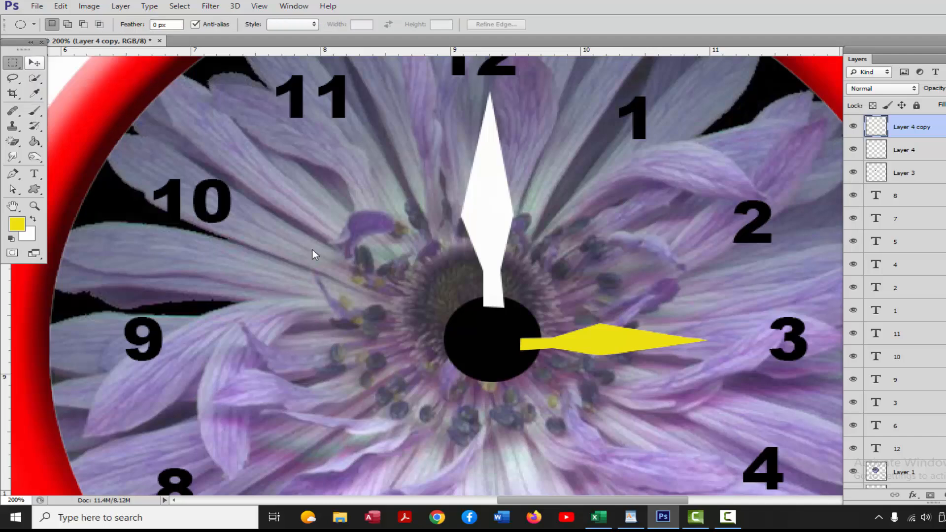
{"action": "left_click_drag", "start_coordinate": [460, 332], "coordinate": [167, 342]}
{"action": "left_click", "coordinate": [34, 143]}
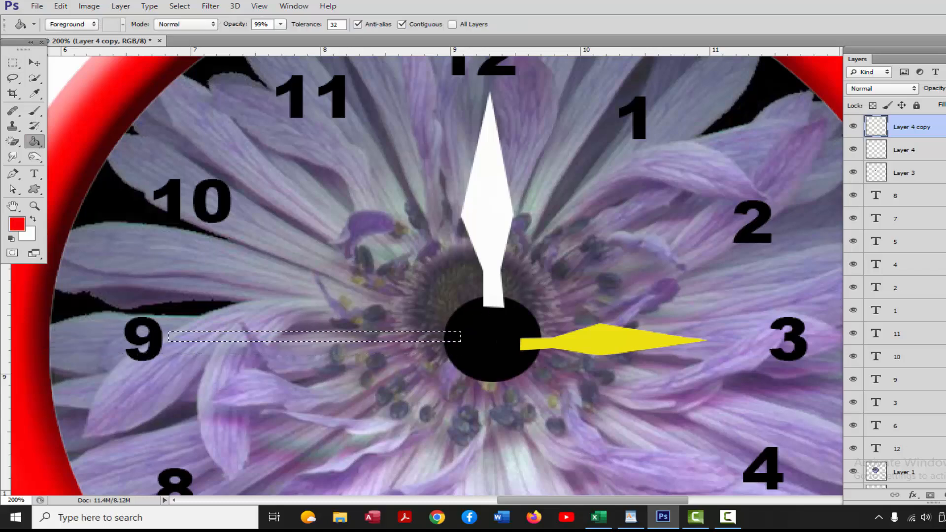
{"action": "key", "text": "ctrl+shift+alt+n"}
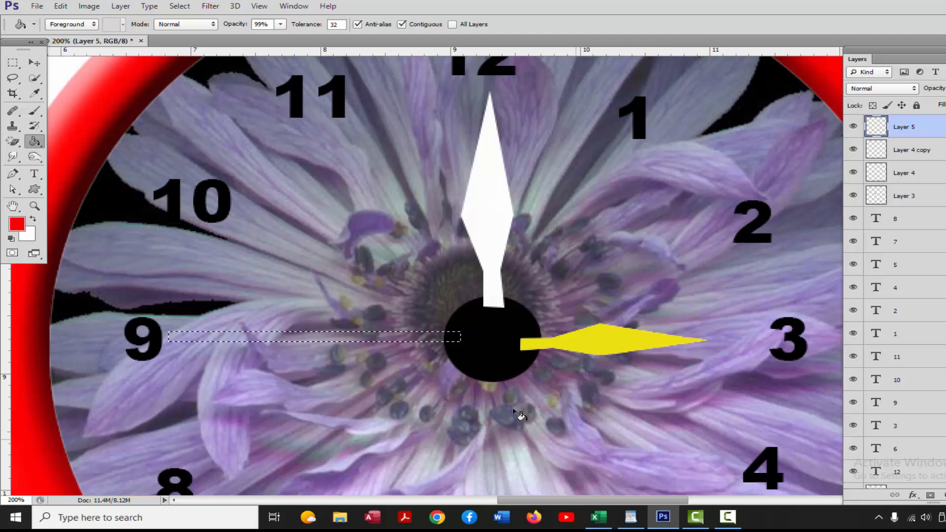
{"action": "left_click", "coordinate": [373, 339]}
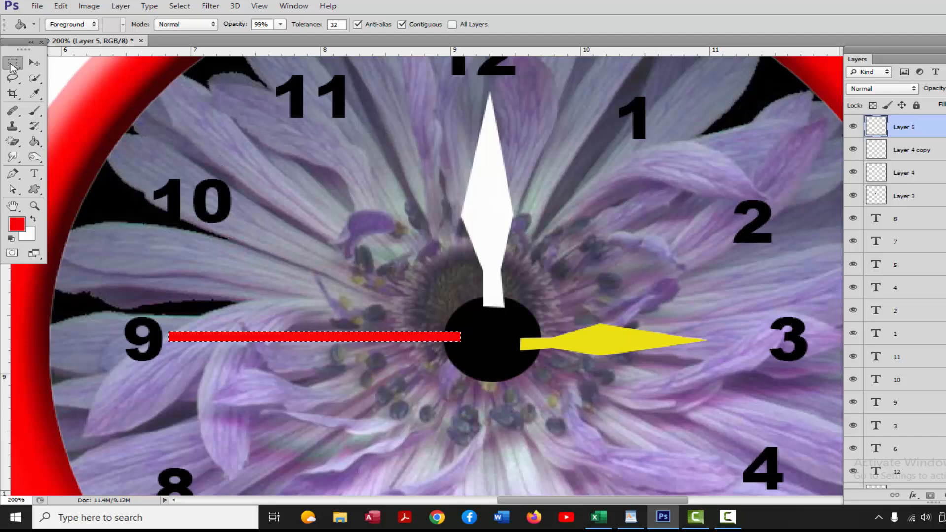
Add a small red-filled circle at the middle of the red bar and deselect
{"action": "left_click", "coordinate": [13, 62]}
{"action": "left_click", "coordinate": [44, 73]}
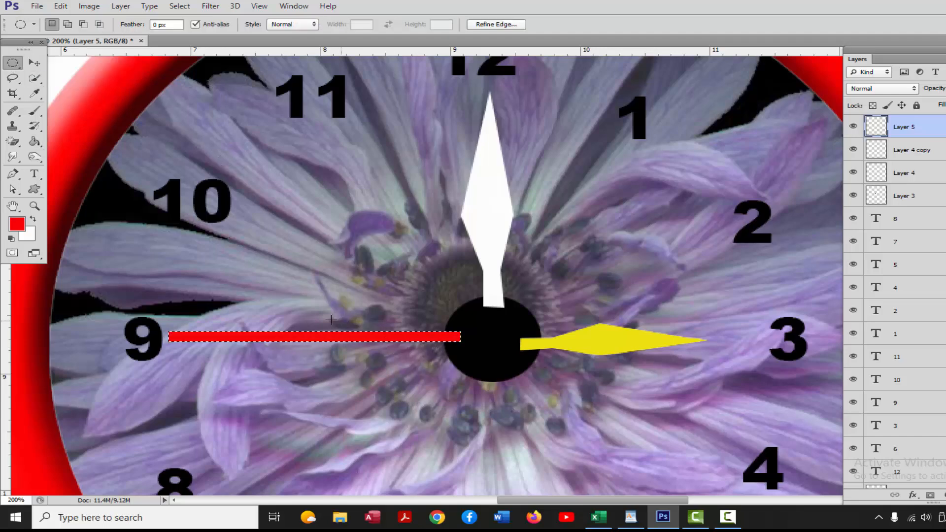
{"action": "left_click_drag", "start_coordinate": [302, 320], "coordinate": [334, 353]}
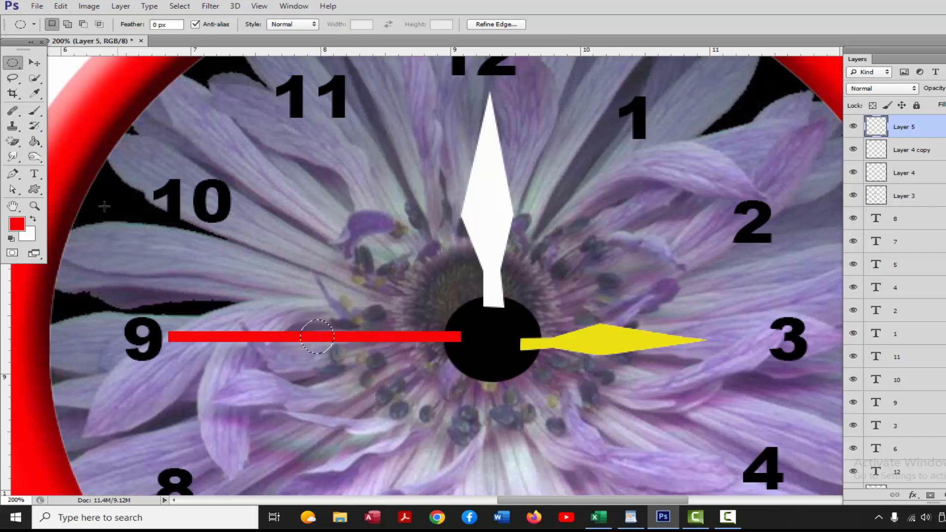
{"action": "left_click", "coordinate": [34, 141]}
{"action": "left_click", "coordinate": [323, 338]}
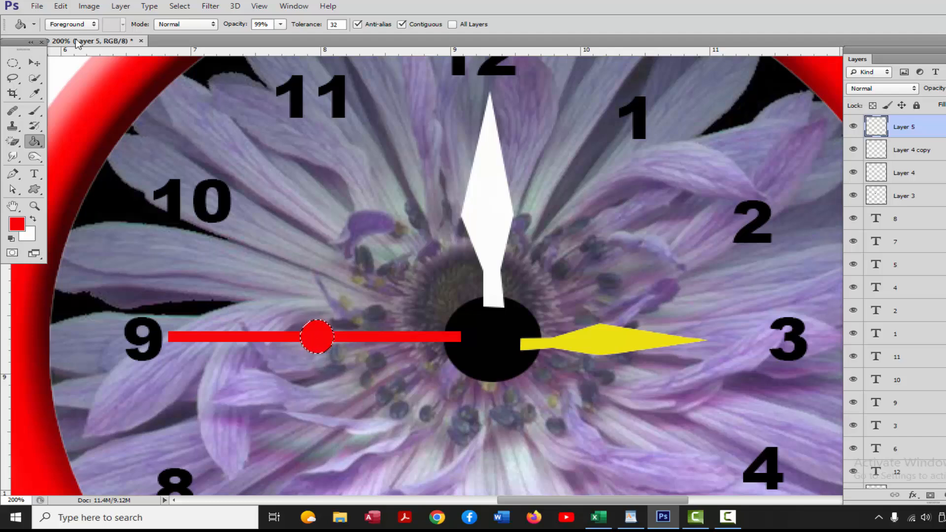
{"action": "left_click", "coordinate": [12, 63]}
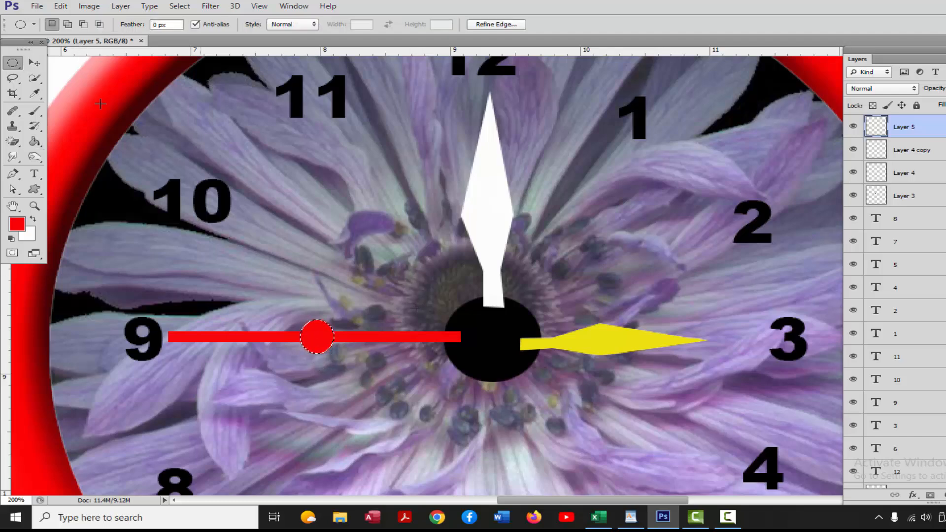
{"action": "left_click", "coordinate": [179, 6]}
{"action": "left_click", "coordinate": [186, 31]}
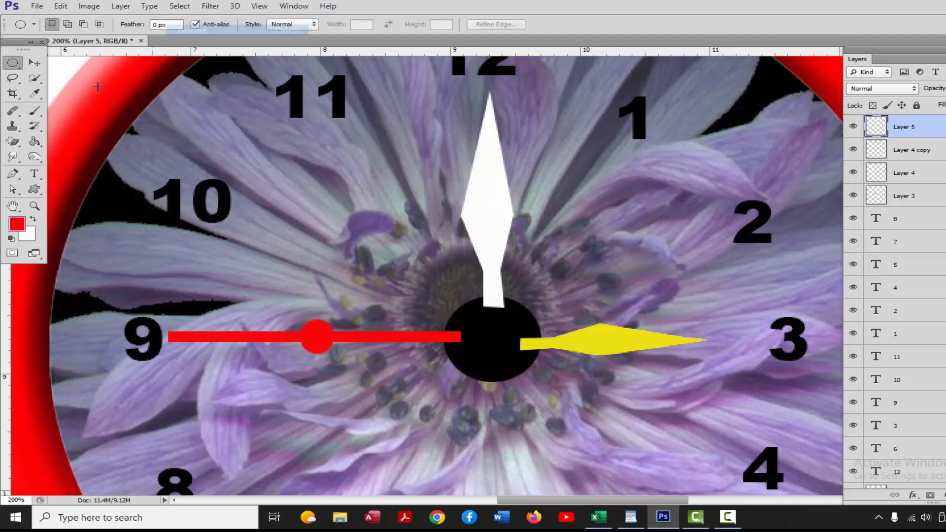
Shift the red hand slightly further onto the black centre and bring the black centre's layer above all the hands
{"action": "left_click", "coordinate": [34, 63]}
{"action": "left_click_drag", "start_coordinate": [382, 338], "coordinate": [399, 341]}
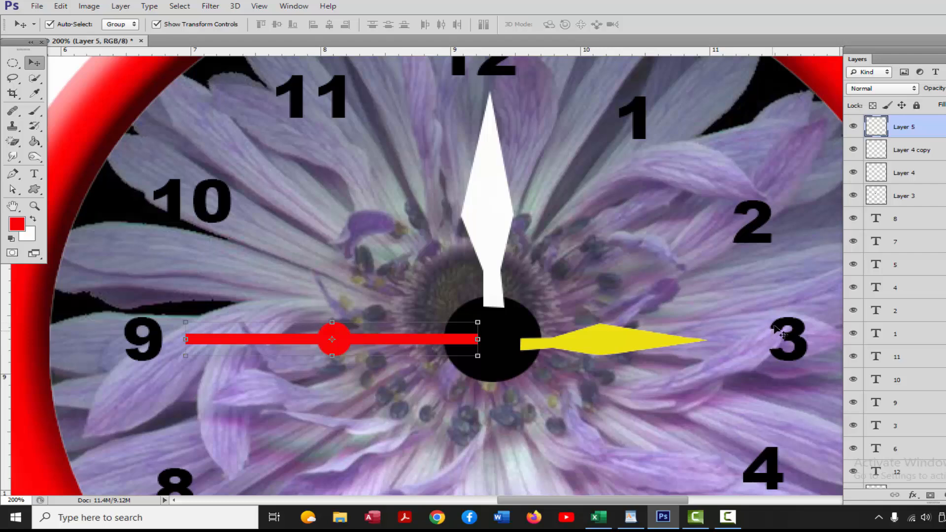
{"action": "left_click", "coordinate": [856, 196]}
{"action": "left_click", "coordinate": [923, 197]}
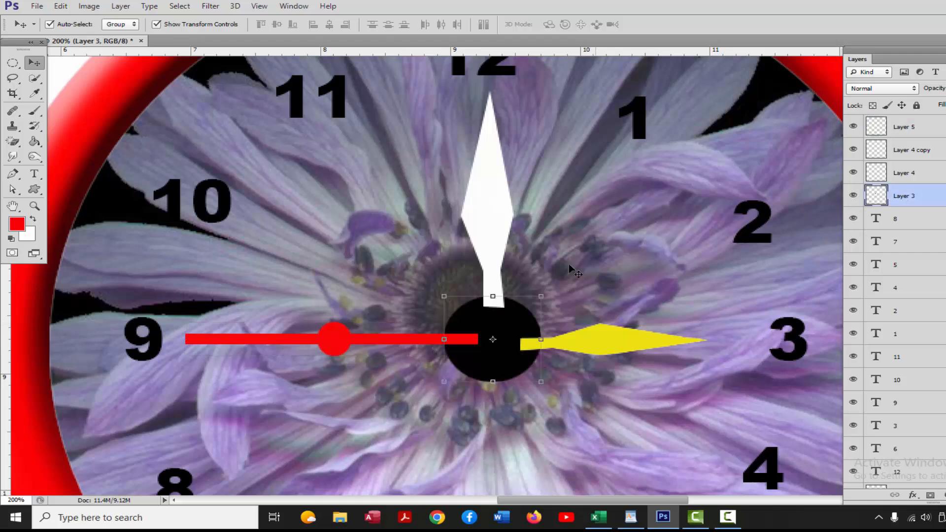
{"action": "left_click_drag", "start_coordinate": [925, 187], "coordinate": [915, 124]}
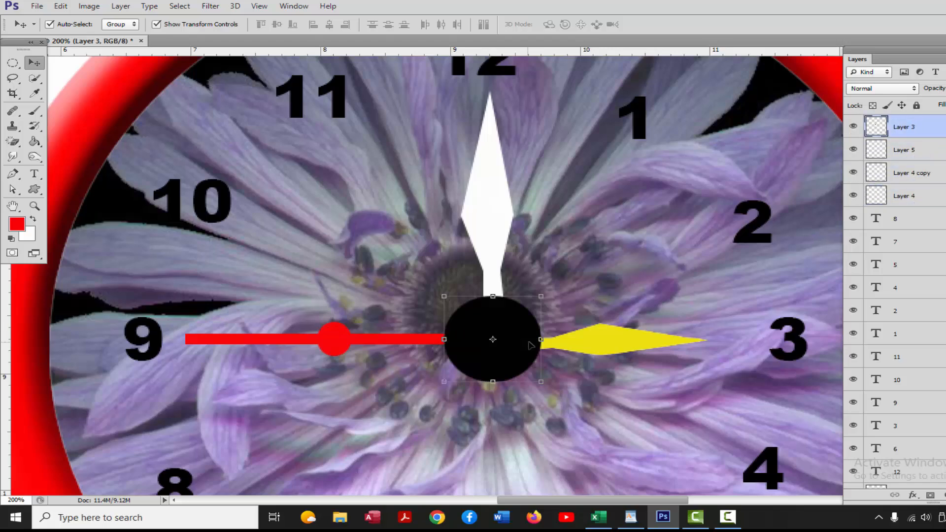
Add a name as red Arial Black text on the clock face below the black centre
{"action": "scroll", "coordinate": [529, 345], "scroll_direction": "down", "scroll_amount": 1}
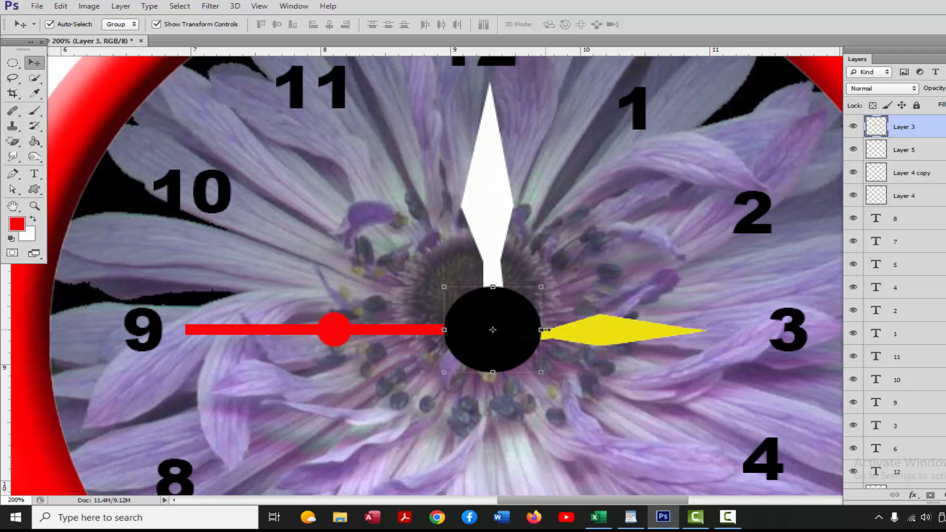
{"action": "key", "text": "ctrl+minus"}
{"action": "key", "text": "ctrl+minus"}
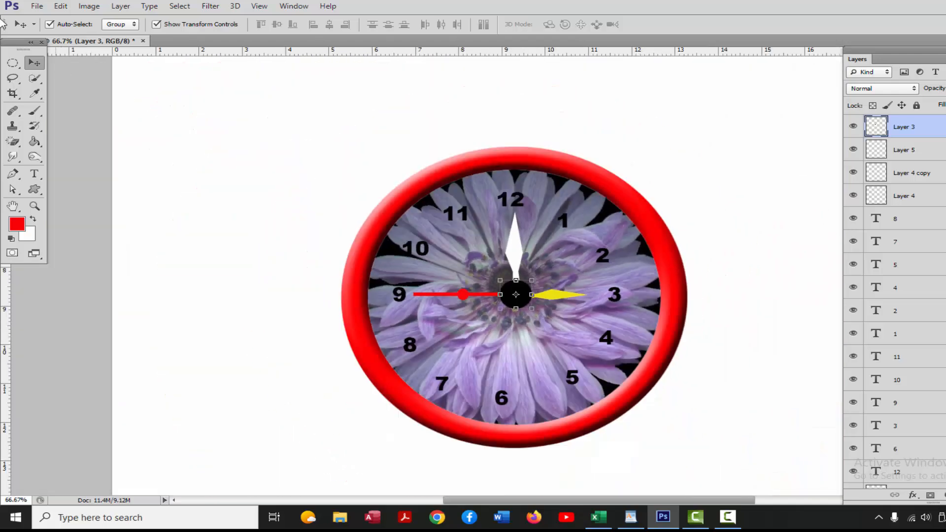
{"action": "left_click", "coordinate": [12, 64]}
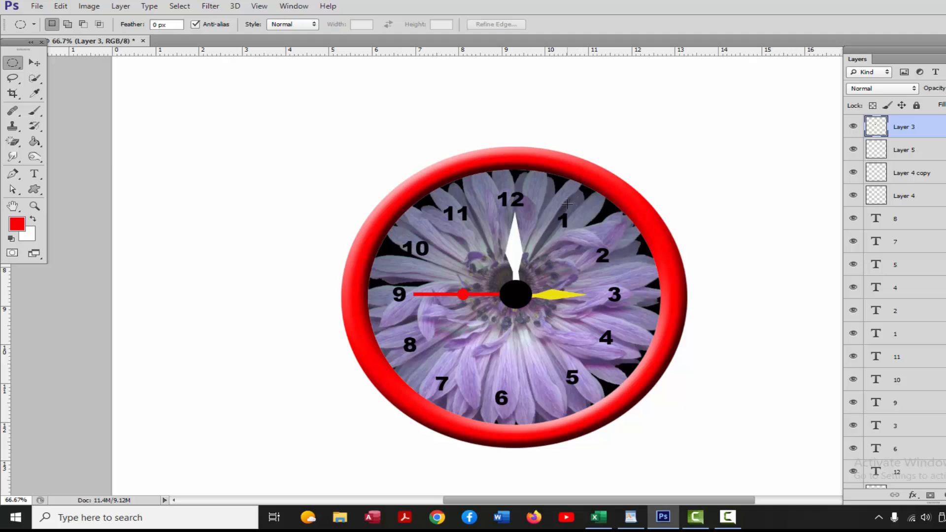
{"action": "left_click", "coordinate": [35, 176]}
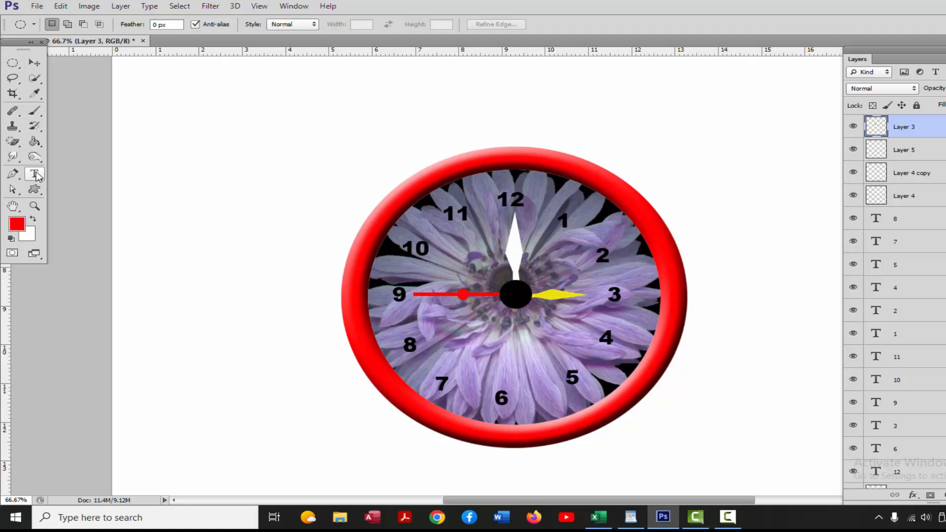
{"action": "left_click", "coordinate": [453, 353]}
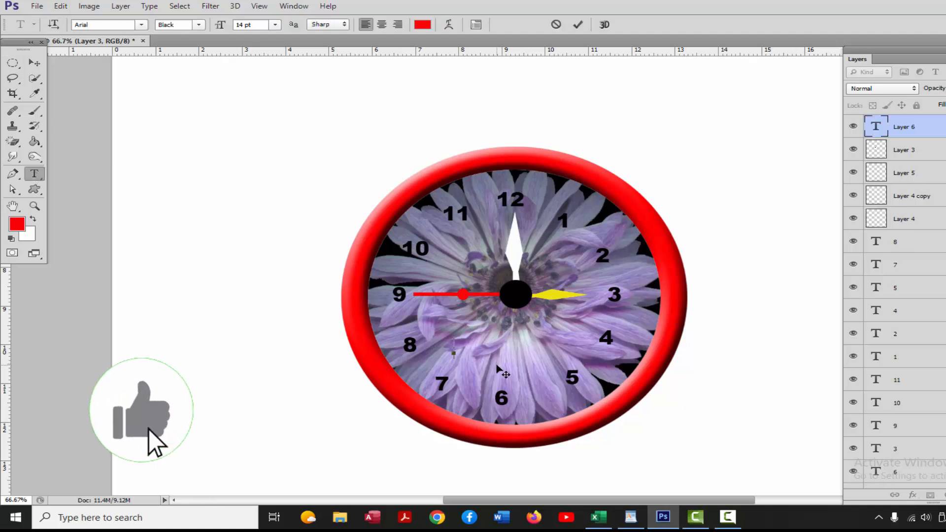
{"action": "type", "text": "A"}
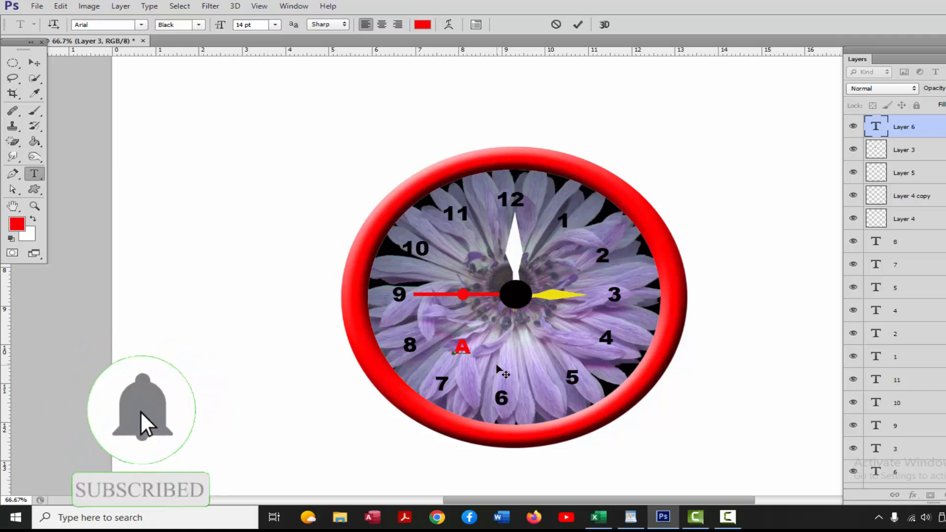
{"action": "key", "text": "BackSpace"}
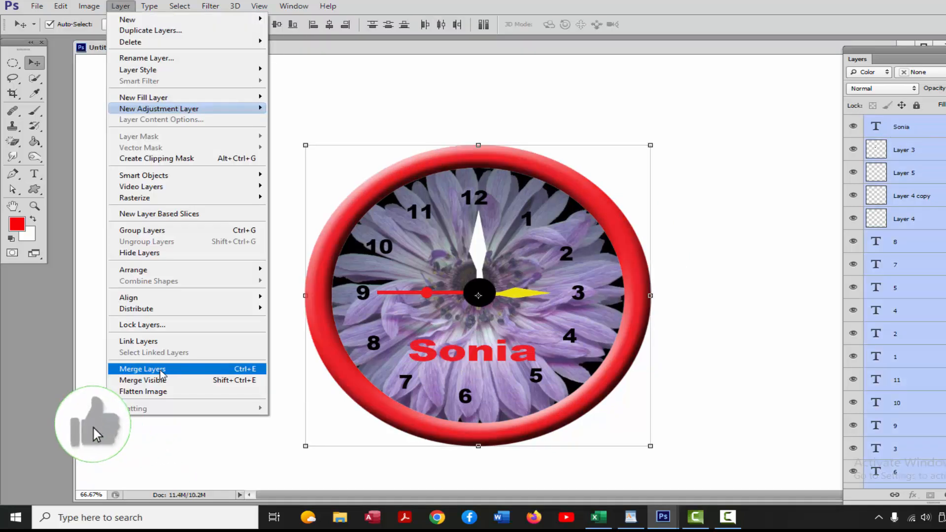
Merge all the selected clock layers into a single layer above the background
{"action": "left_click", "coordinate": [161, 374]}
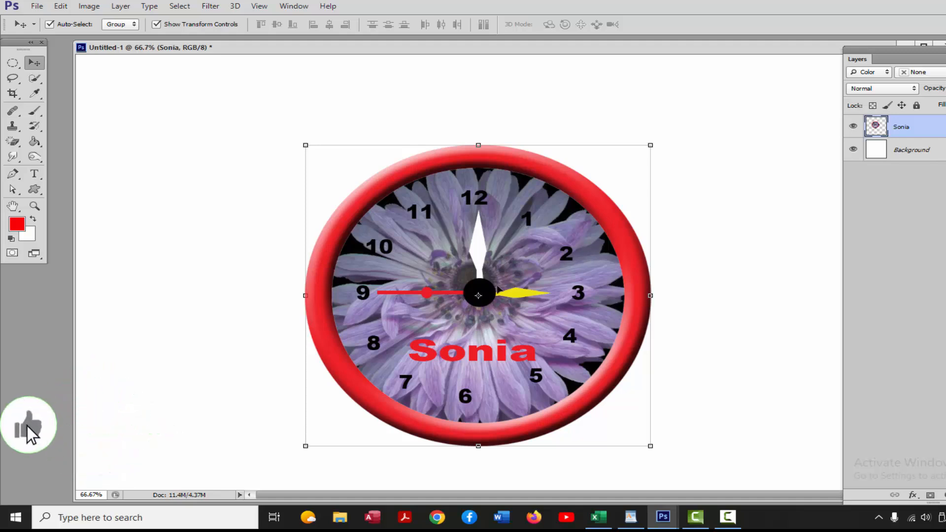
{"action": "key", "text": "ctrl+minus"}
{"action": "key", "text": "ctrl+minus"}
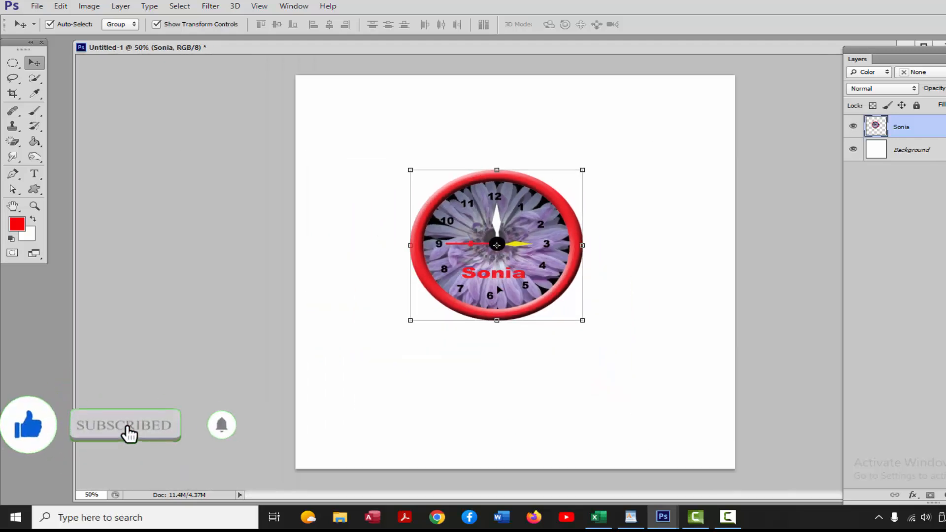
Move the merged clock to the canvas's upper left and place two copies, one at upper right and one below between them
{"action": "left_click_drag", "start_coordinate": [514, 192], "coordinate": [441, 138]}
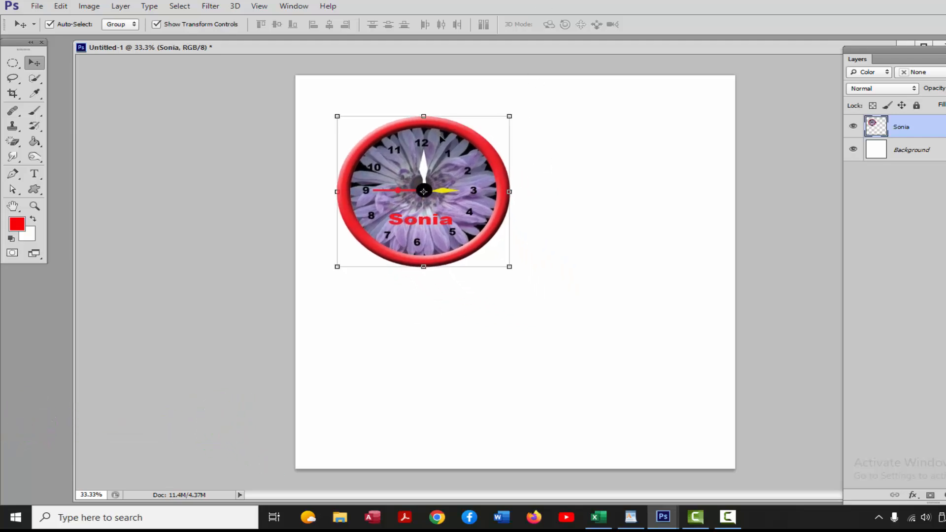
{"action": "left_click_drag", "start_coordinate": [486, 187], "coordinate": [589, 339]}
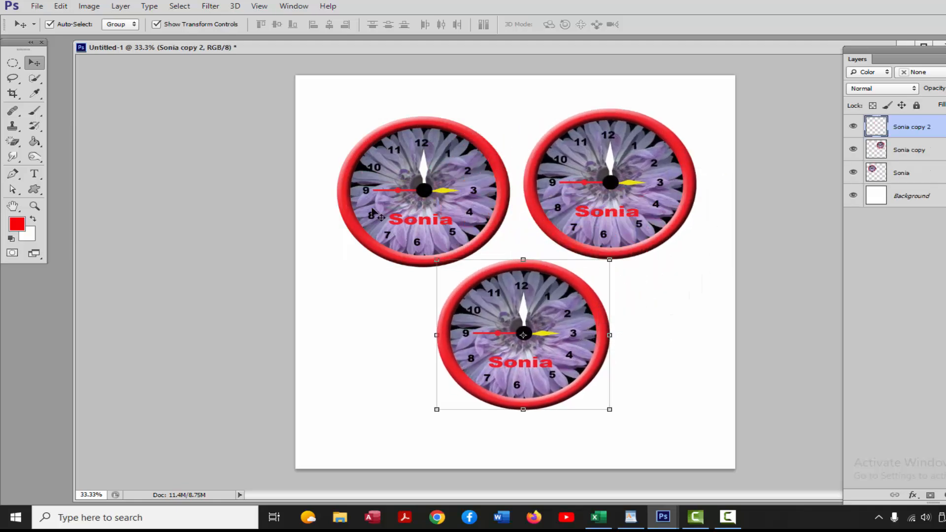
Recolour the lower clock copy with a Hue/Saturation adjustment, setting the hue to -83 for a purple ring
{"action": "left_click", "coordinate": [89, 8]}
{"action": "mouse_move", "coordinate": [193, 38]}
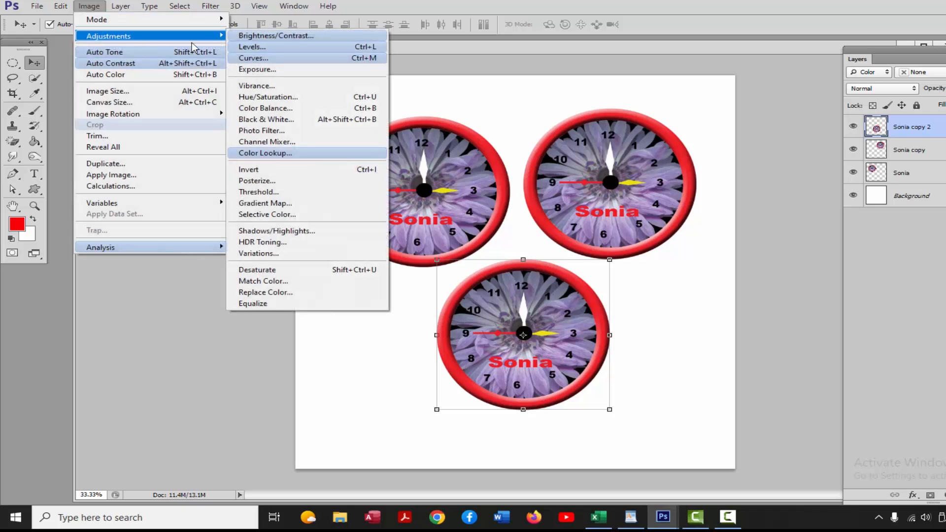
{"action": "left_click", "coordinate": [270, 98]}
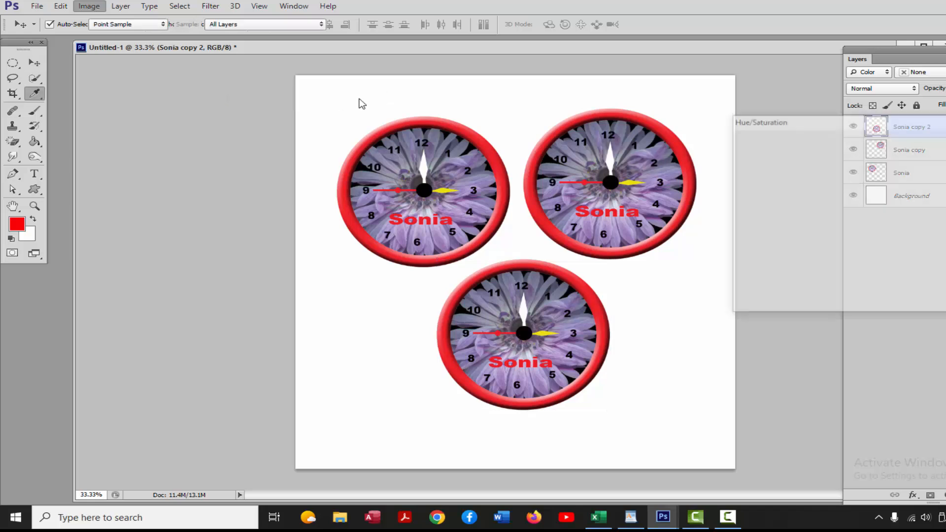
{"action": "left_click_drag", "start_coordinate": [863, 199], "coordinate": [819, 205]}
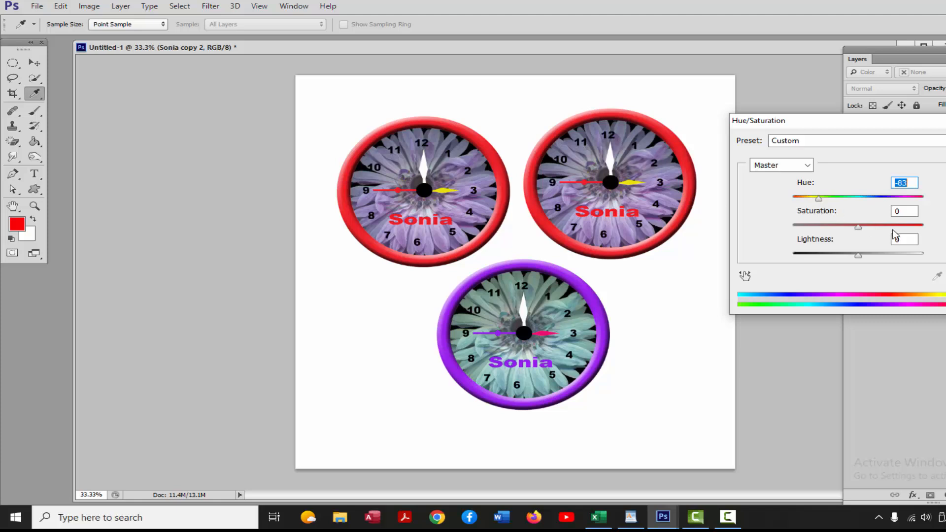
{"action": "key", "text": "Return"}
{"action": "key", "text": "v"}
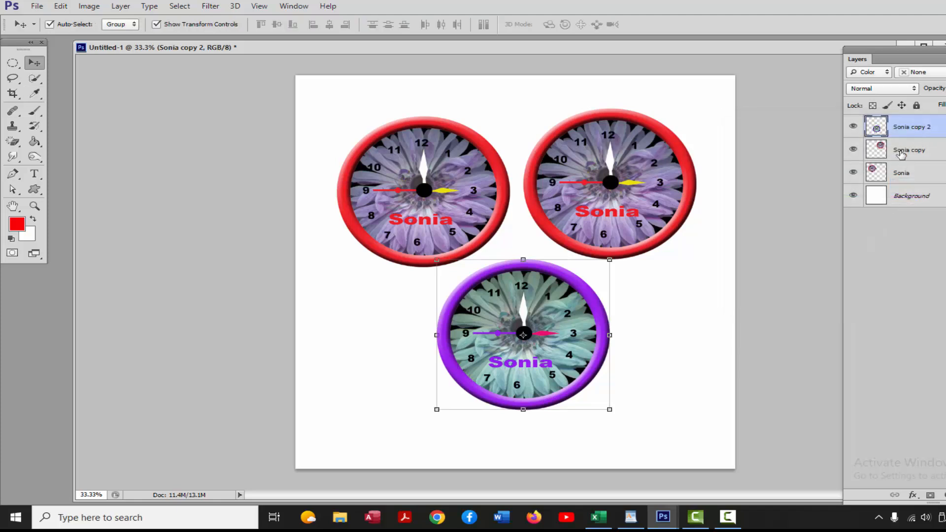
Recolour the upper-right clock copy with a Hue/Saturation adjustment, setting the hue to -54 for a magenta ring
{"action": "left_click", "coordinate": [901, 154]}
{"action": "left_click", "coordinate": [89, 6]}
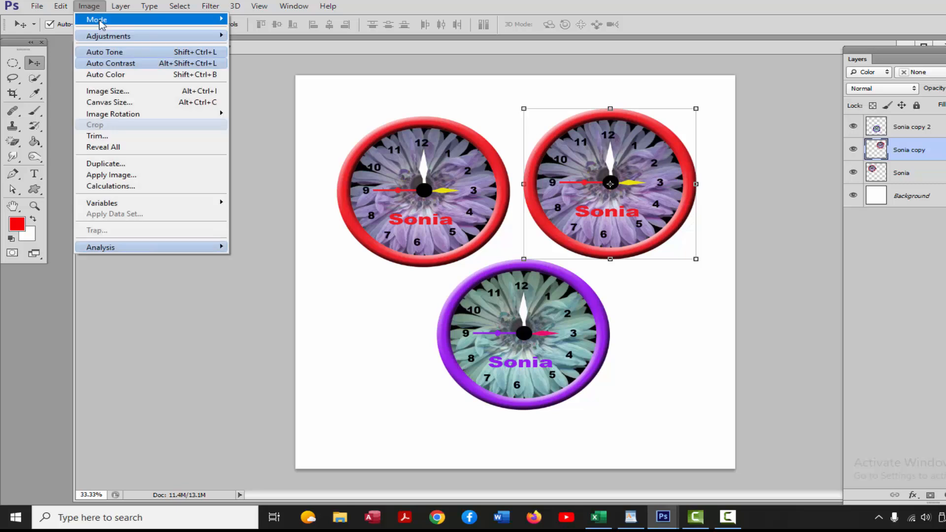
{"action": "mouse_move", "coordinate": [109, 36]}
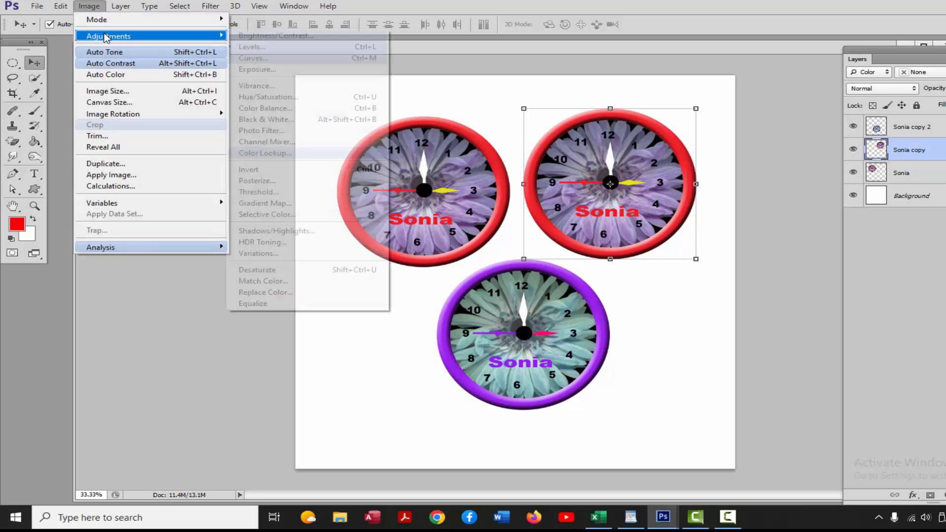
{"action": "left_click", "coordinate": [258, 97]}
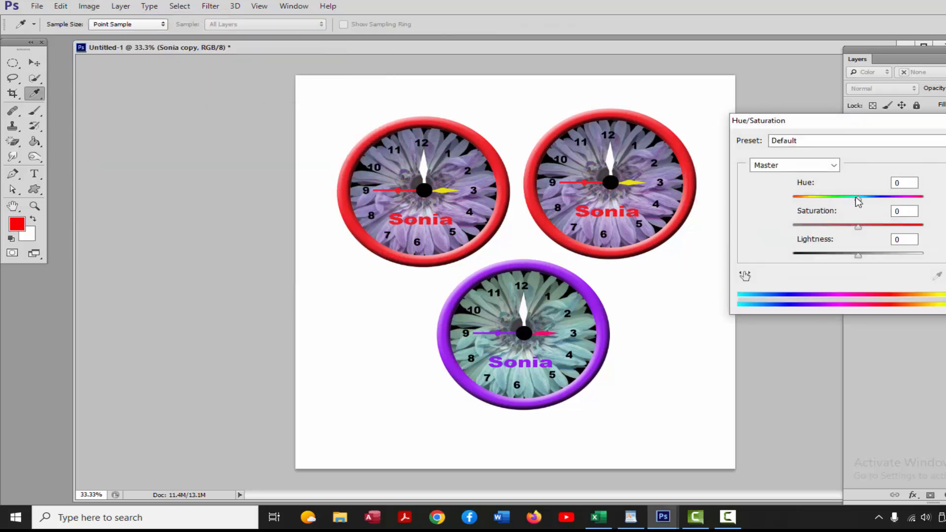
{"action": "left_click_drag", "start_coordinate": [857, 197], "coordinate": [826, 202]}
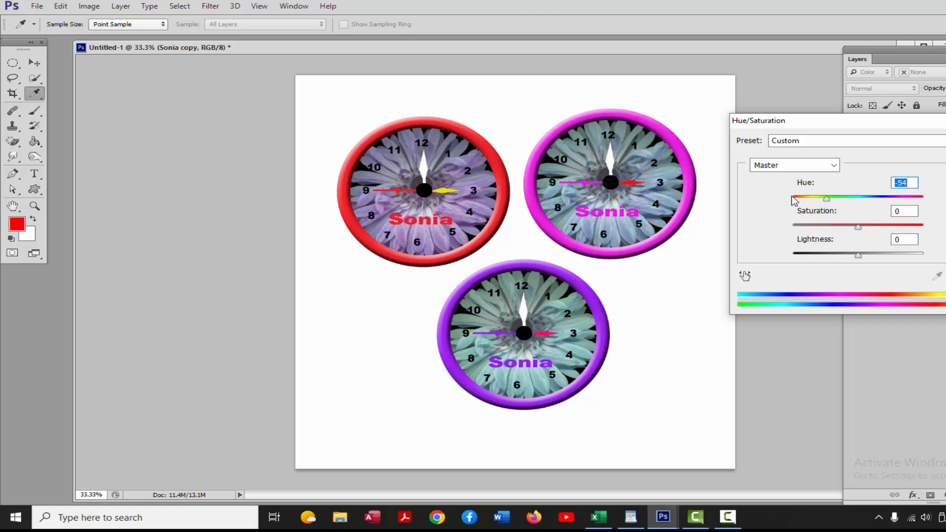
{"action": "key", "text": "Return"}
{"action": "key", "text": "v"}
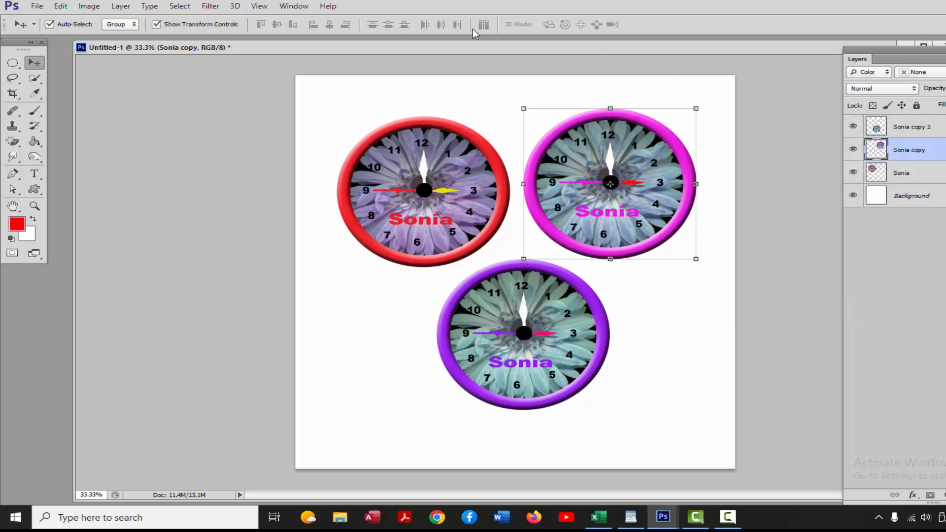